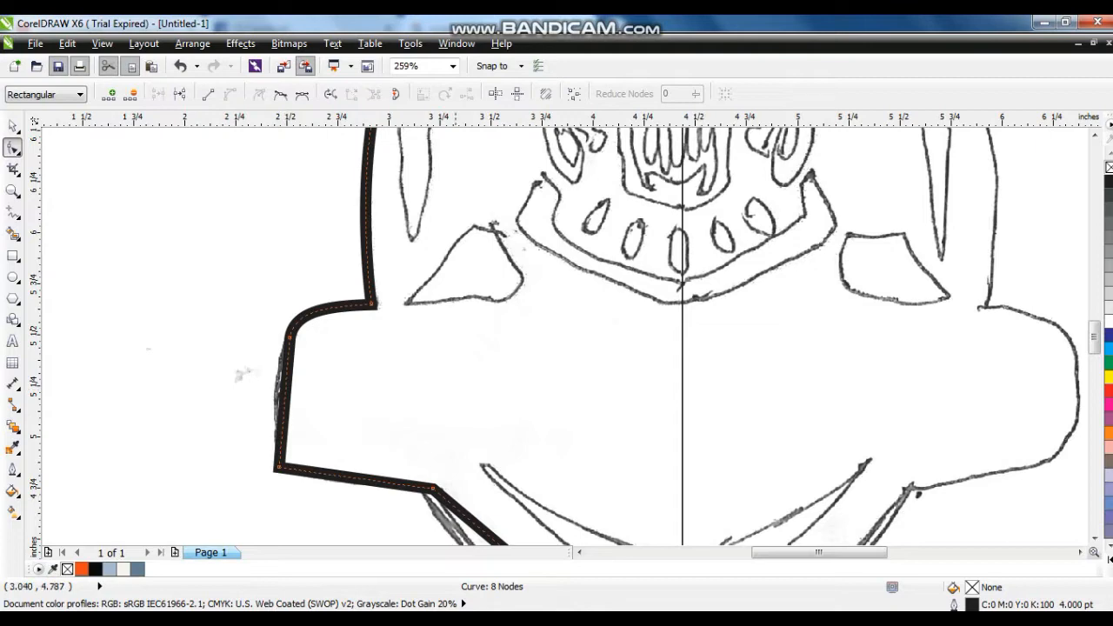
- Bend the lowest segment of the left half outline to follow the sketch's curve down to the bottom point
scroll(242, 374, down, 3)
drag(534, 321, 522, 342)
drag(523, 342, 519, 337)
click(12, 126)
scroll(377, 305, down, 1)
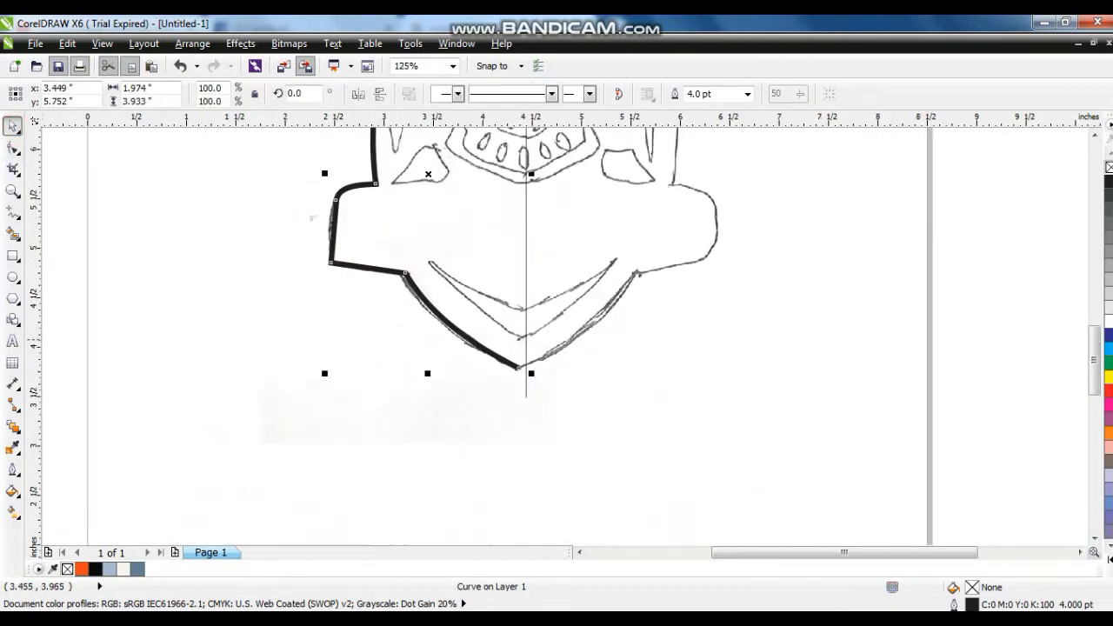
- Mirror a copy of the left half outline horizontally and place it over the right half of the sketch
key(shift+F2)
click(359, 93)
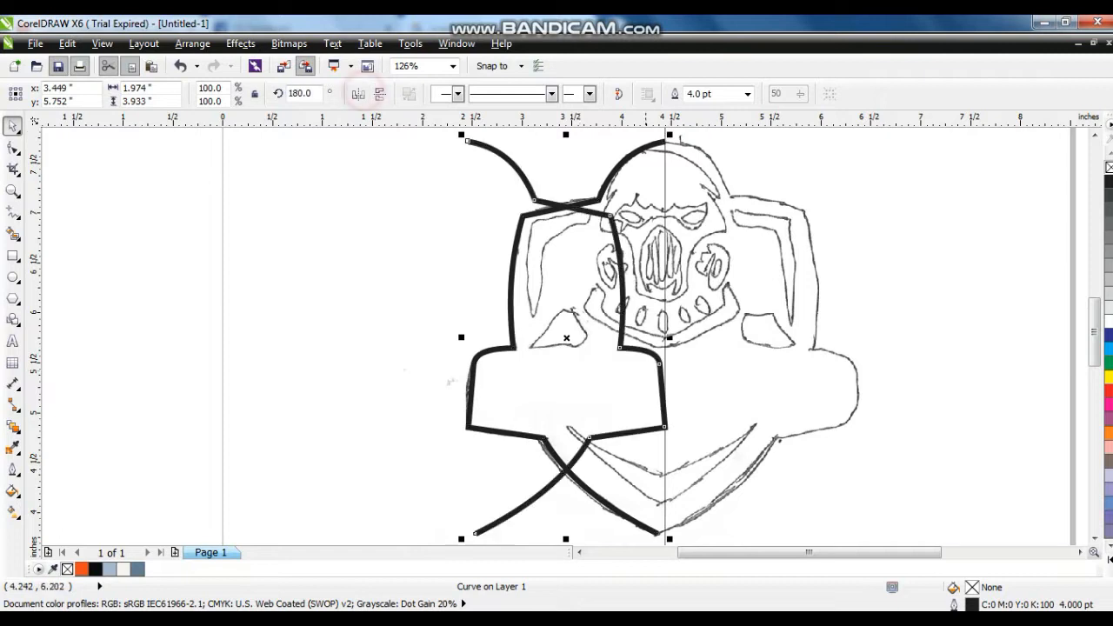
drag(622, 331, 817, 330)
- Combine the two half outlines into one curve and move it to the left of the sketch
shift+click(634, 155)
key(ctrl+l)
drag(543, 210, 118, 211)
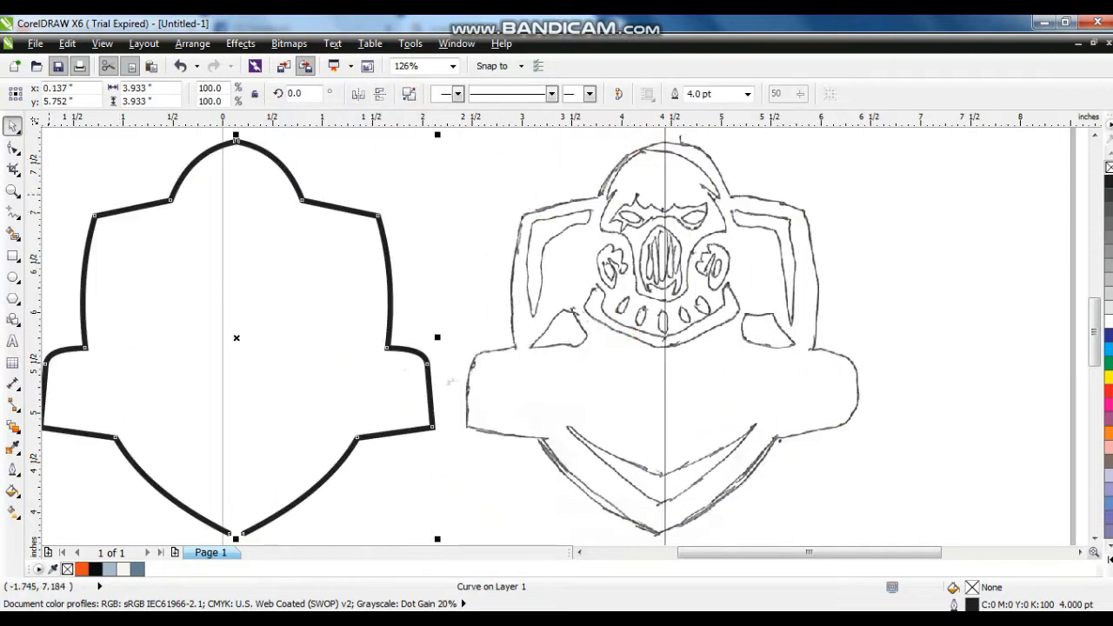
- Join the open end nodes of the two halves at the top and bottom centre of the badge outline
double_click(235, 149)
scroll(235, 157, up, 1)
click(154, 97)
drag(229, 517, 268, 557)
click(154, 97)
scroll(324, 283, down, 1)
drag(267, 182, 297, 221)
key(Delete)
key(ctrl+z)
- Reset the closed badge outline to a thin black line
click(12, 190)
drag(134, 167, 618, 442)
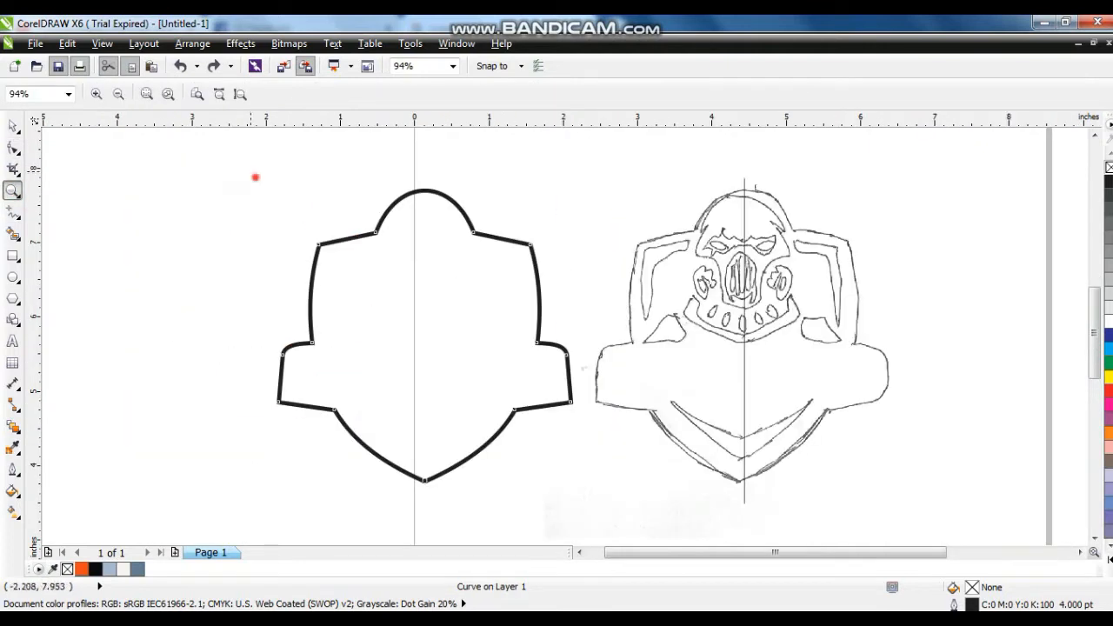
drag(253, 175, 621, 483)
click(12, 126)
right_click(1109, 167)
right_click(1109, 181)
- Add a narrow inner contour to the badge outline and break the contour apart into separate curves
click(12, 425)
click(65, 441)
drag(551, 150, 551, 161)
click(192, 43)
click(201, 228)
click(12, 126)
click(90, 208)
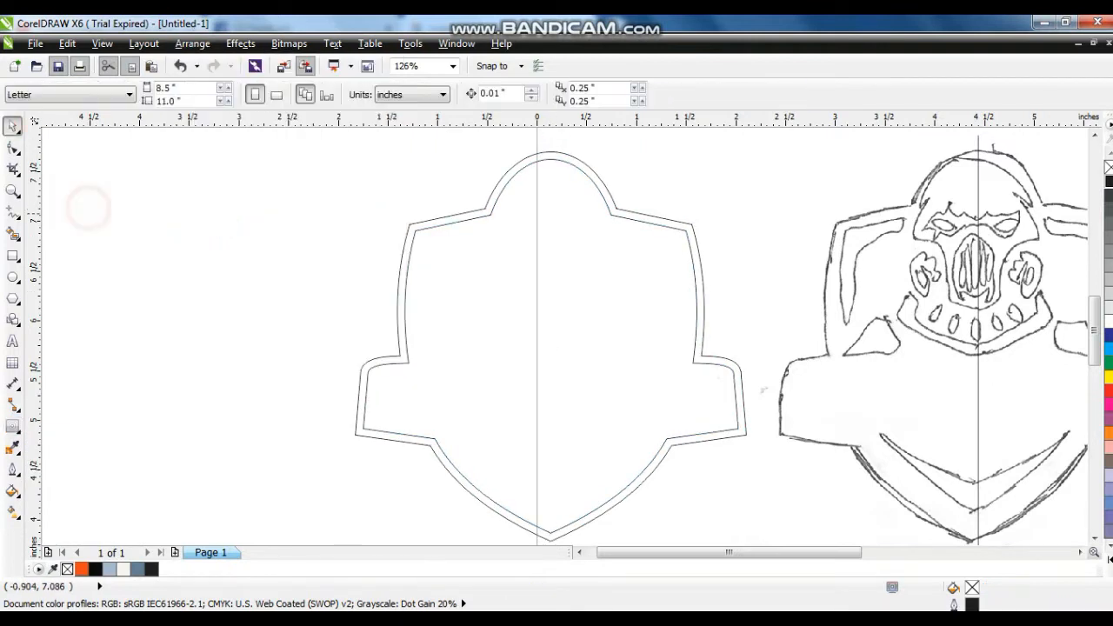
- Fill the inner badge shape with black and the outer one with orange, remove the outlines and shift the badge left
double_click(453, 223)
click(1110, 560)
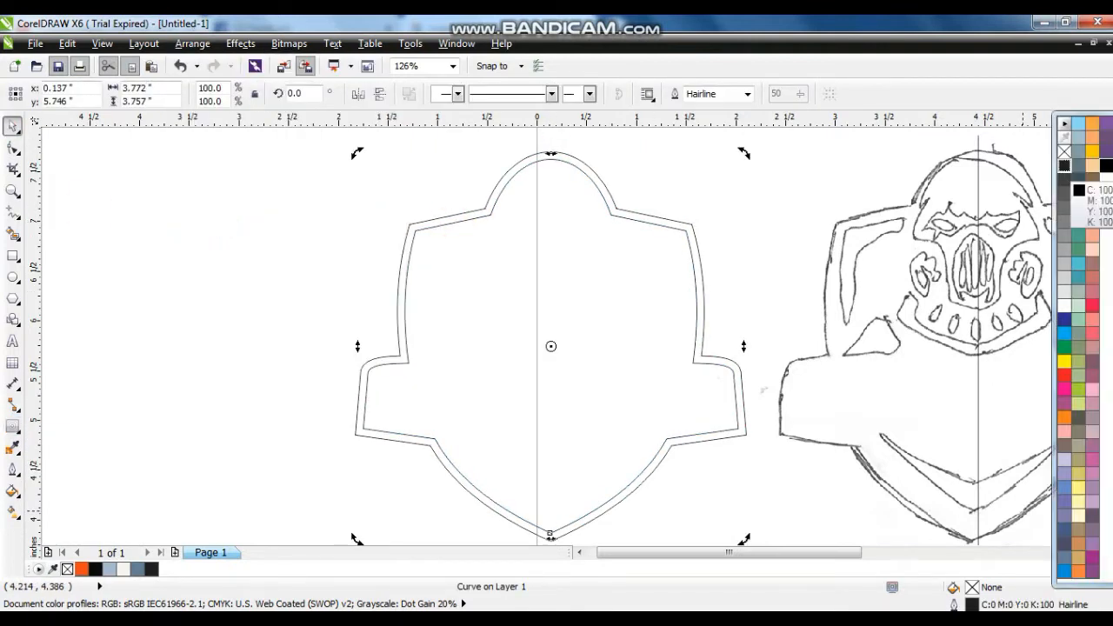
click(1104, 166)
click(410, 224)
click(81, 569)
shift+click(496, 346)
right_click(1109, 167)
drag(588, 368, 532, 367)
scroll(679, 302, down, 1)
click(917, 280)
click(974, 418)
- Trace the sketch's left shoulder plate as a closed five-node polygon
click(13, 190)
drag(698, 254, 935, 394)
drag(335, 256, 633, 437)
click(13, 212)
click(512, 211)
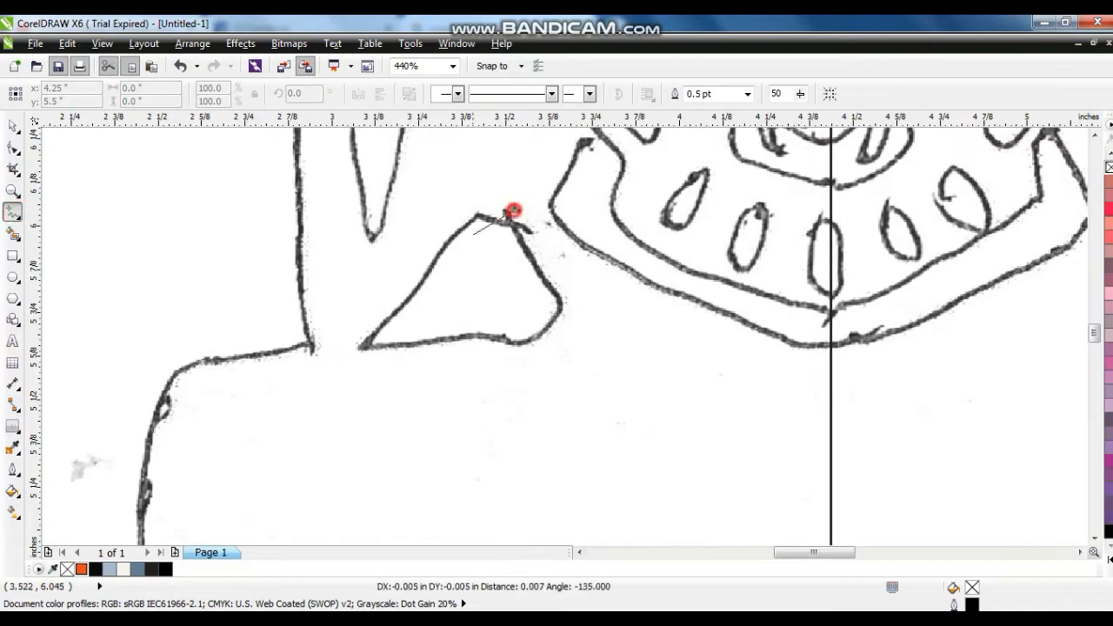
click(440, 234)
click(364, 347)
click(522, 346)
click(551, 292)
click(512, 213)
- Bend the upper and lower-right segments of the shoulder plate polygon outward into curves
key(F10)
key(shift+F2)
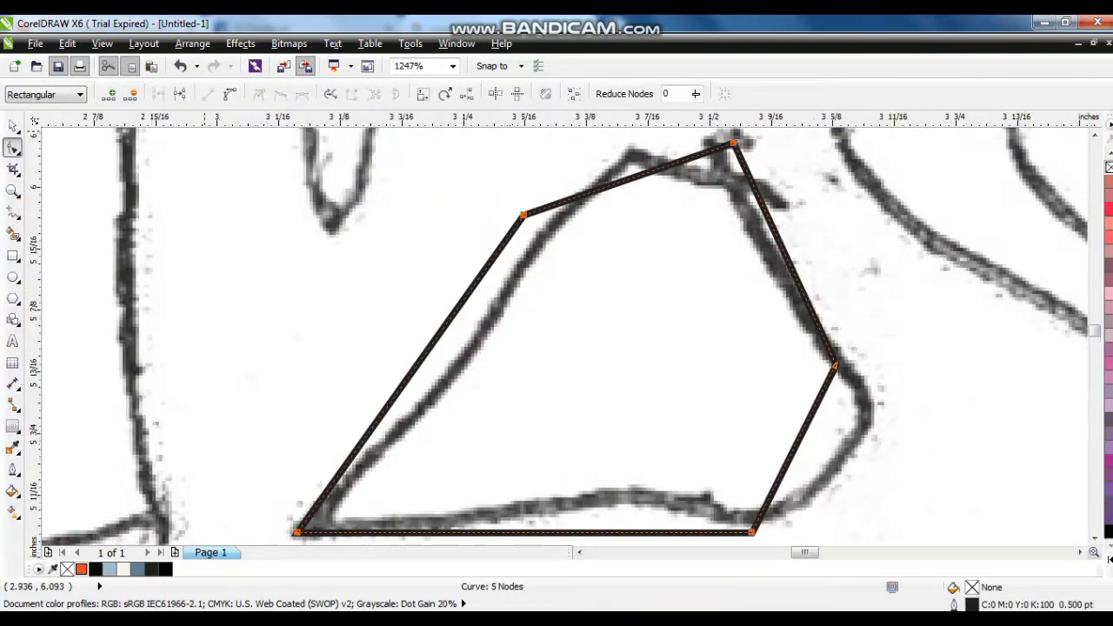
drag(641, 175, 637, 155)
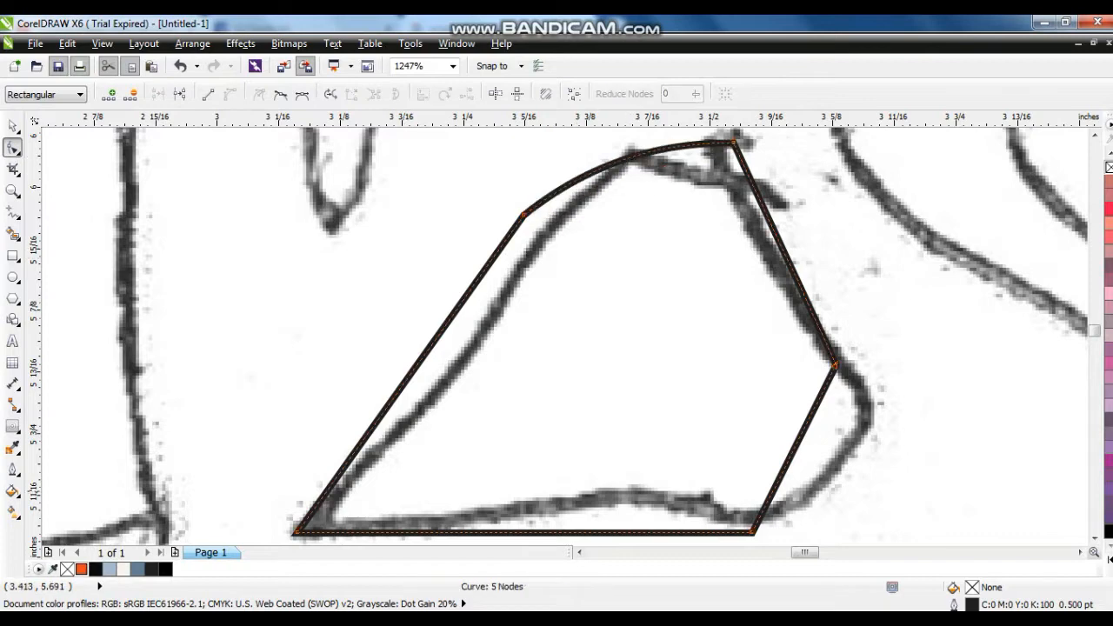
drag(781, 475, 848, 483)
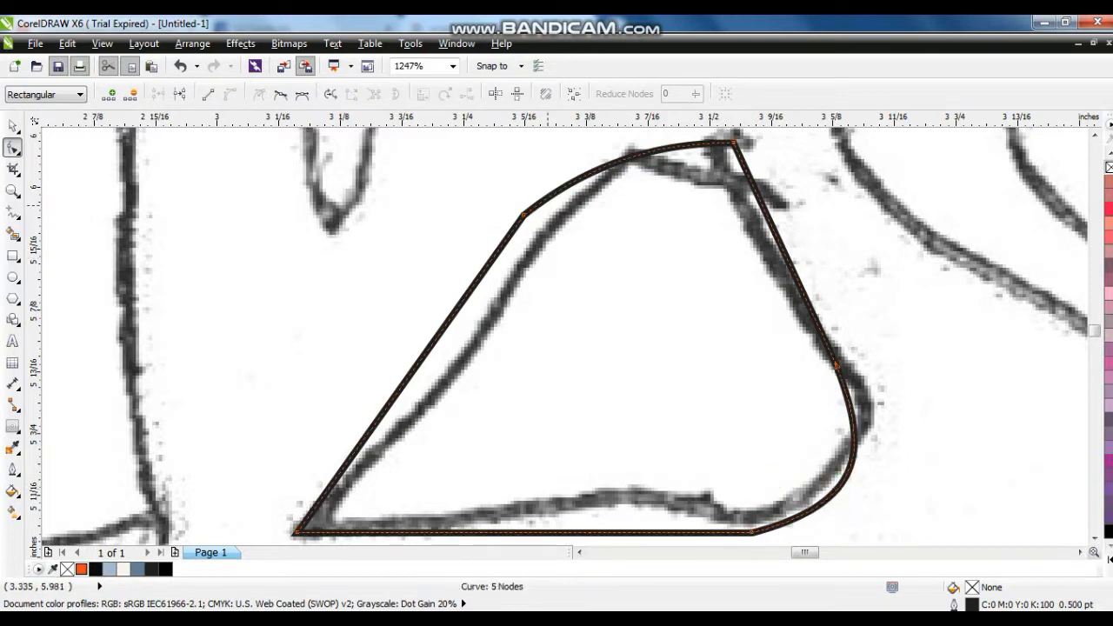
- Draw a closed seven-node shading shape with a notched top edge over the left shoulder plate
key(F5)
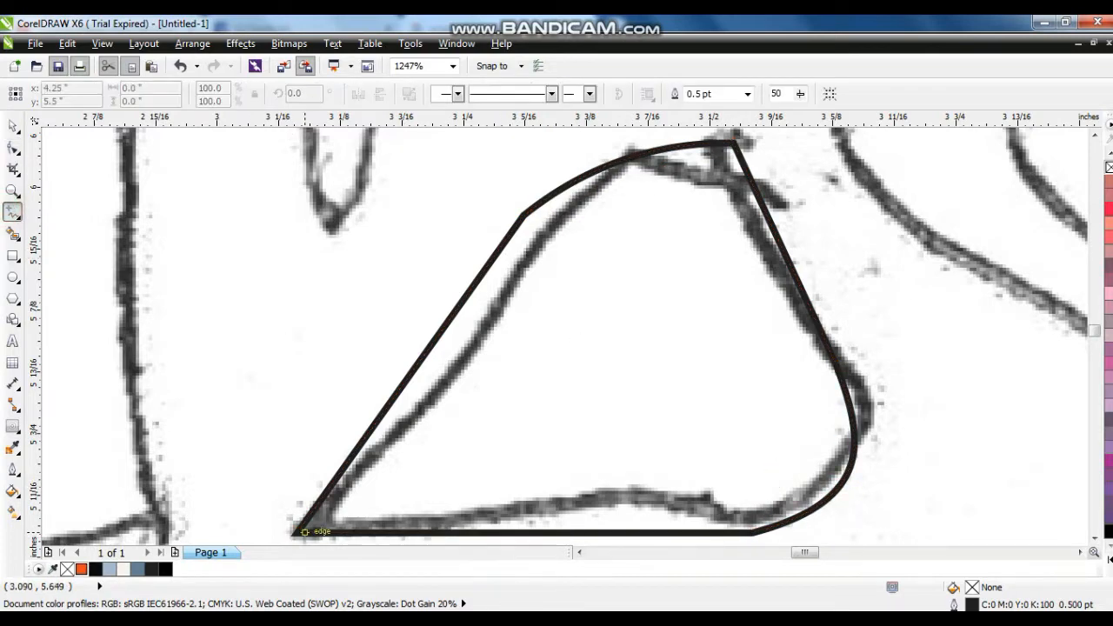
click(290, 538)
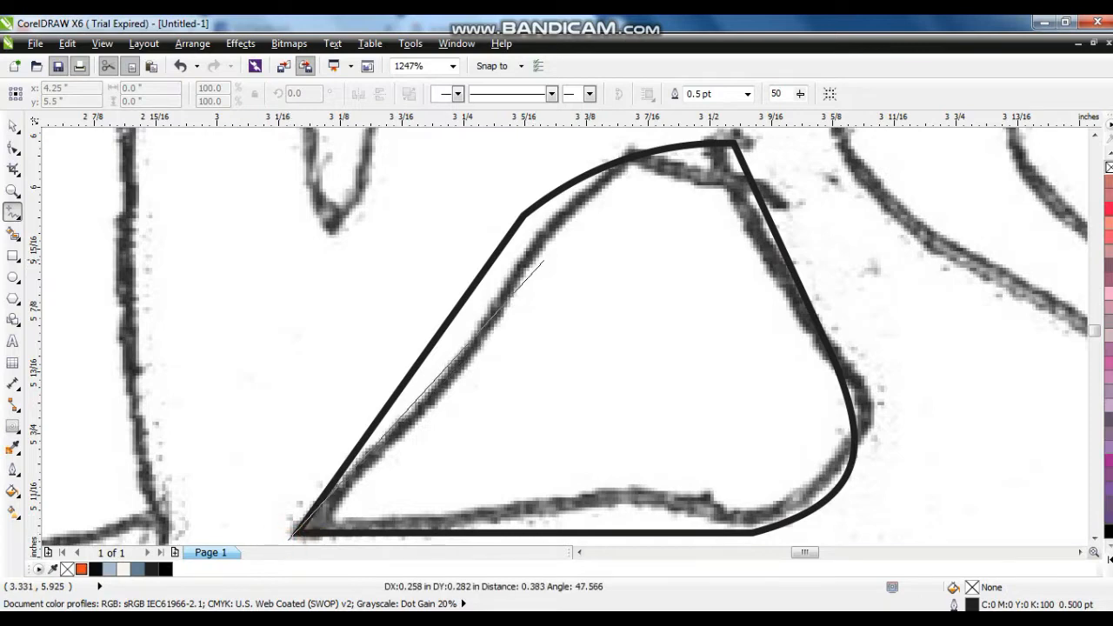
double_click(545, 258)
double_click(634, 301)
double_click(648, 257)
double_click(740, 249)
double_click(827, 516)
double_click(740, 503)
click(289, 498)
- Curve the notched top edge and the right side of the shoulder plate's shading shape
key(F10)
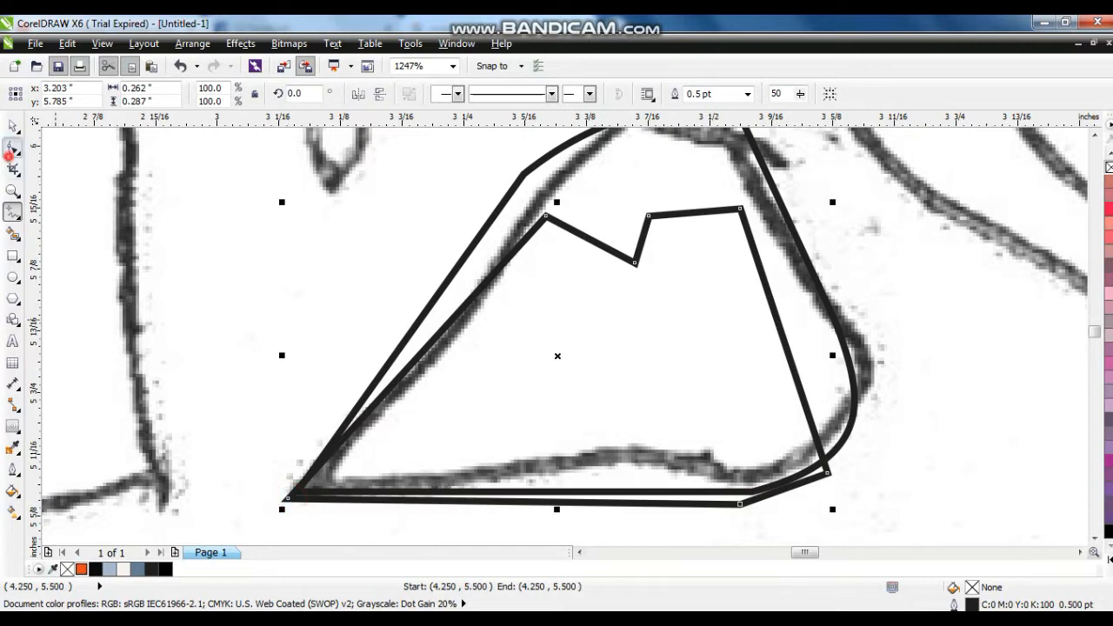
scroll(326, 251, down, 2)
drag(442, 244, 454, 225)
drag(543, 296, 571, 304)
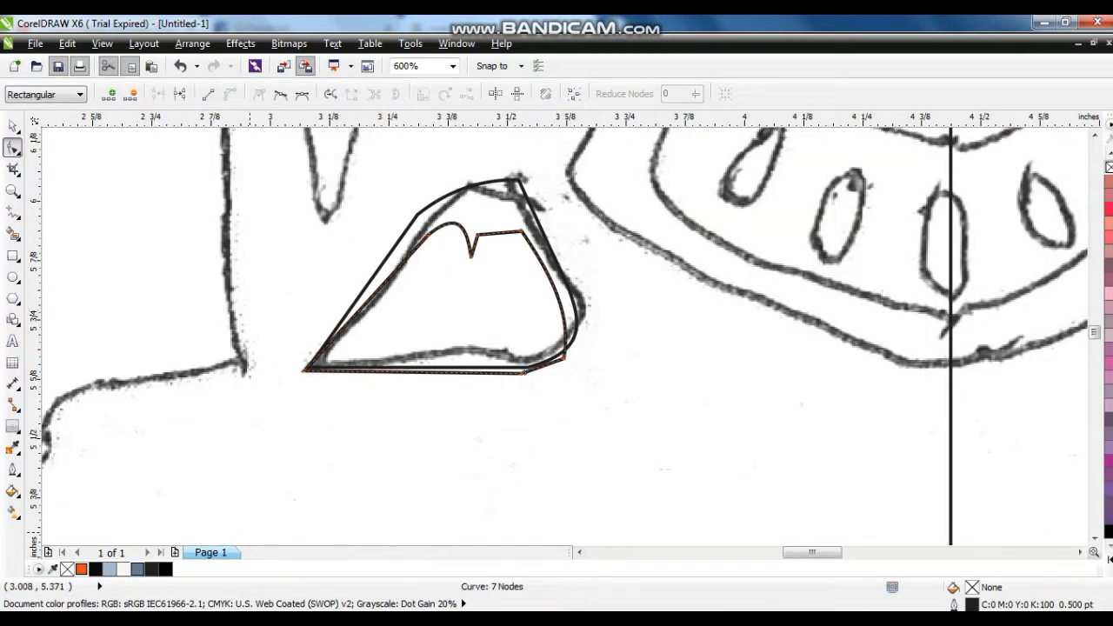
- Fill the shading shape with blue-grey #627E96 without an outline and the shoulder plate with light blue-grey #A7B9CD
click(136, 569)
click(13, 126)
right_click(1109, 168)
click(396, 247)
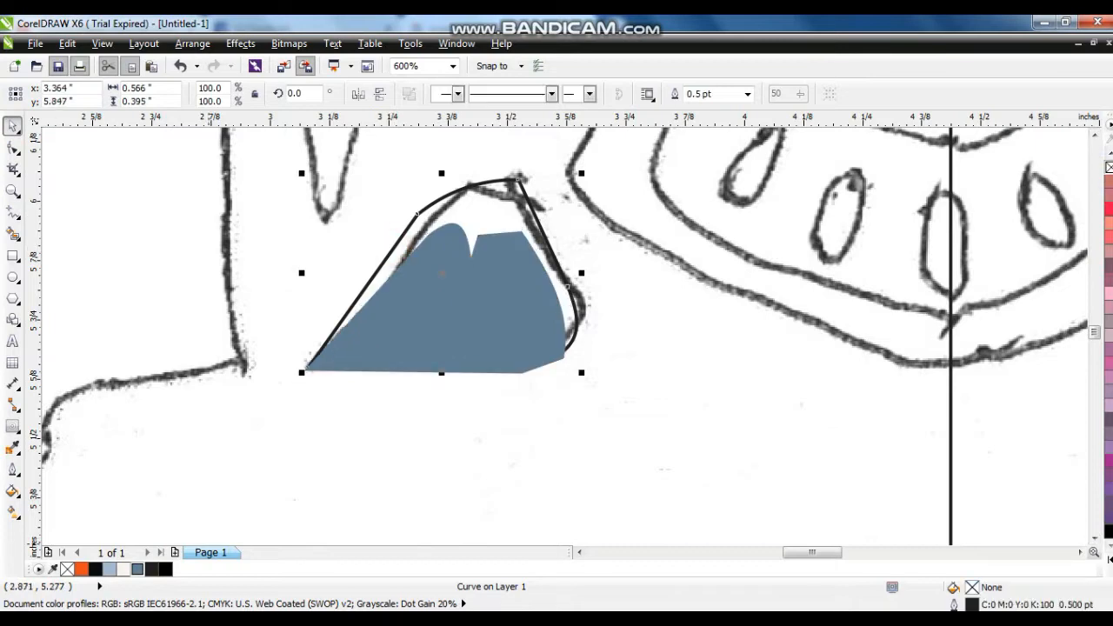
click(110, 570)
- PowerClip the darker shading shape inside the light shoulder plate and remove the plate's outline
click(414, 331)
right_click(491, 281)
click(538, 24)
click(485, 208)
right_click(1109, 168)
- Mirror a copy of the shaded shoulder plate horizontally and place it on the sketch's right shoulder
scroll(665, 291, down, 2)
click(358, 94)
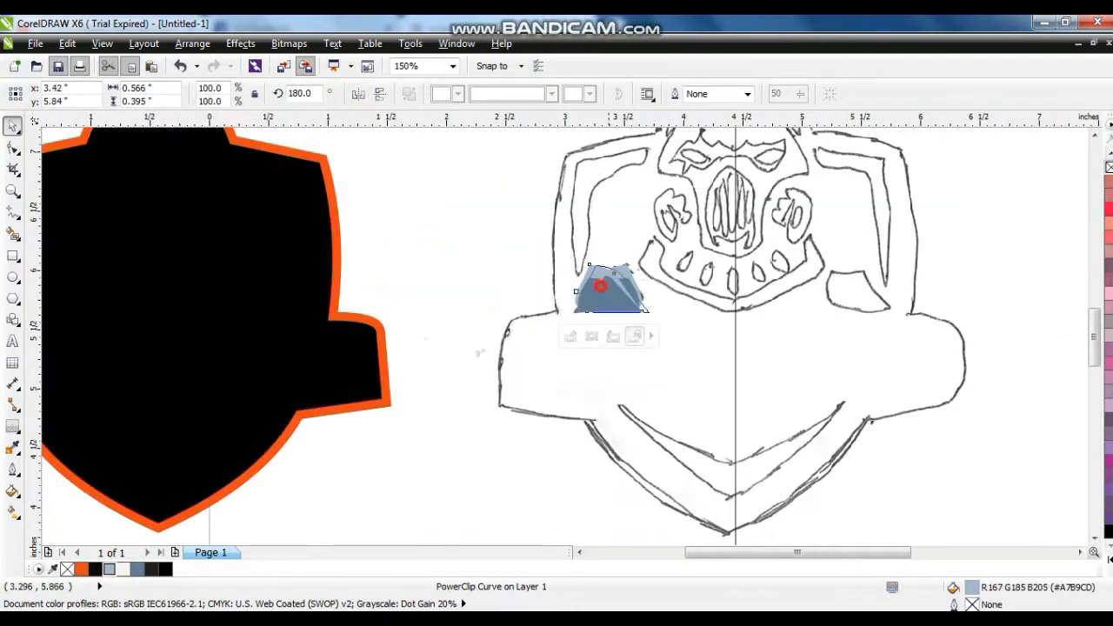
drag(601, 283, 852, 285)
- Group the two shoulder plates and centre them horizontally on the black badge
shift+click(616, 300)
key(ctrl+g)
shift+click(364, 345)
key(c)
click(446, 344)
scroll(448, 346, down, 1)
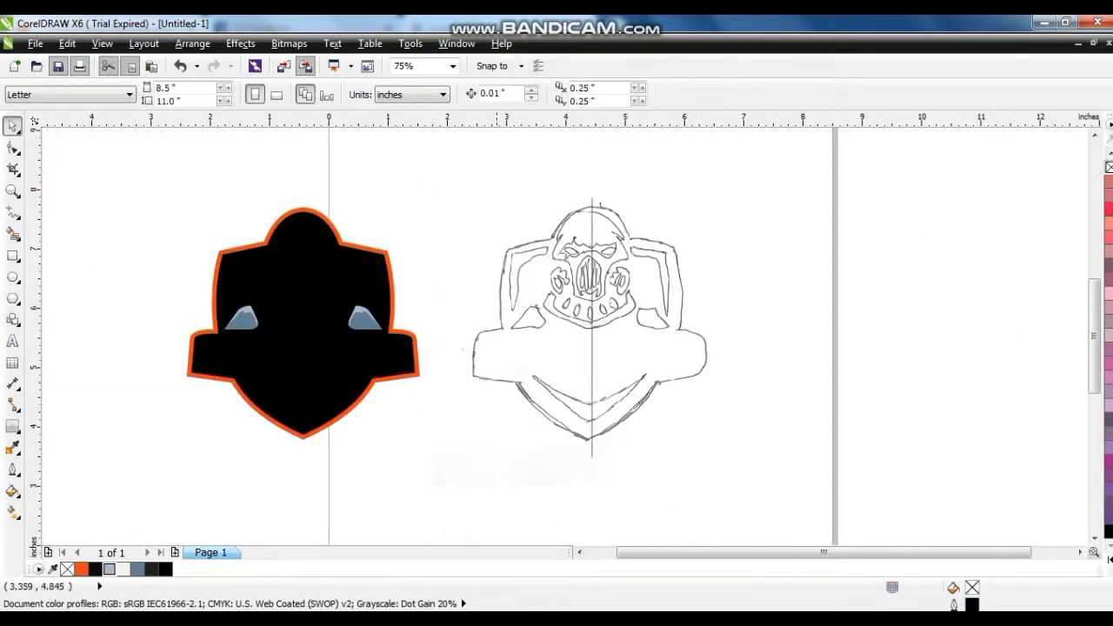
- Trace the bent strap beside the left of the head as a closed five-node polygon
key(z)
drag(729, 355, 735, 356)
drag(284, 204, 553, 446)
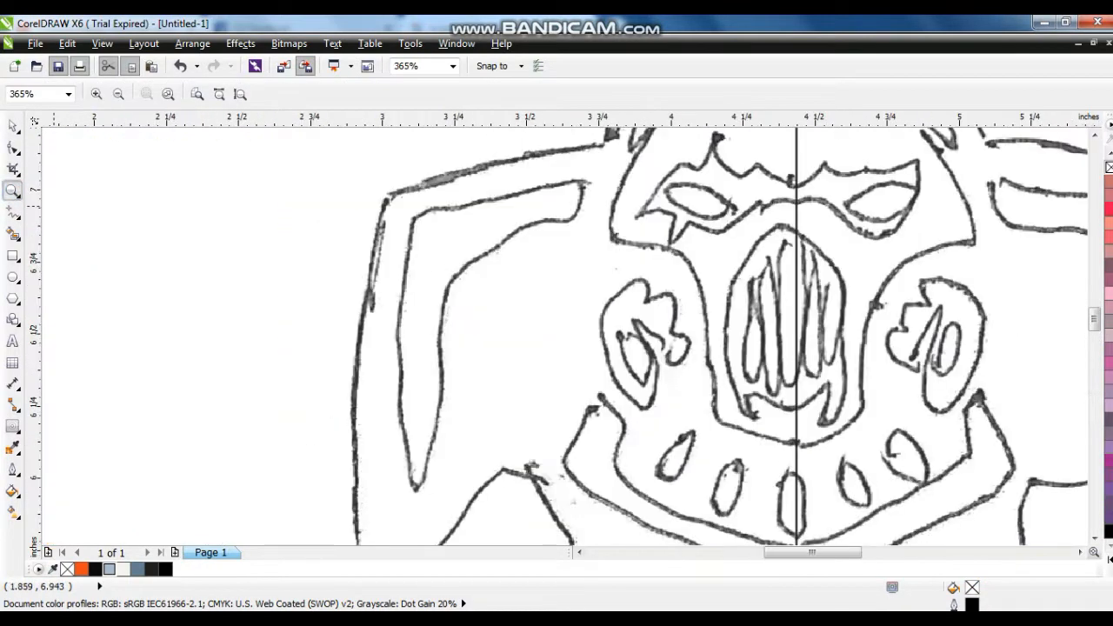
click(12, 212)
click(580, 179)
click(412, 216)
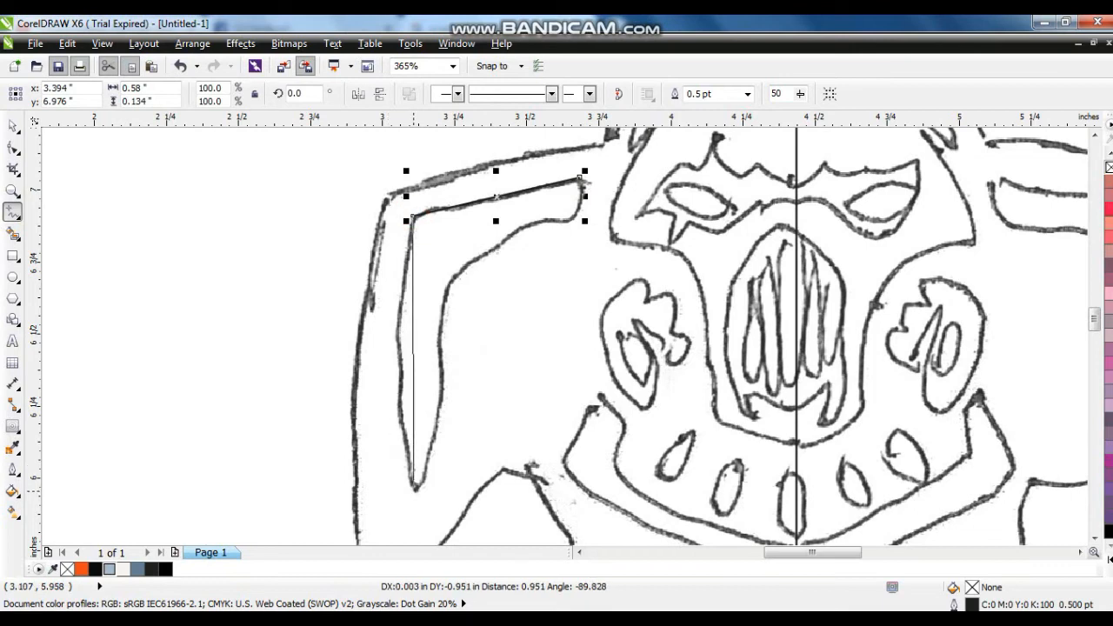
click(414, 488)
click(452, 255)
click(574, 216)
click(580, 178)
- Adjust the strap's upper right corner and bend its long vertical sides into curves matching the sketch
key(F10)
click(581, 180)
drag(530, 280, 615, 164)
click(421, 337)
mouse_move(414, 340)
mouse_down()
mouse_move(399, 336)
mouse_move(426, 339)
mouse_up()
- Duplicate the strap slightly down and to the right, and fill the copy with #627E96 without an outline
click(12, 126)
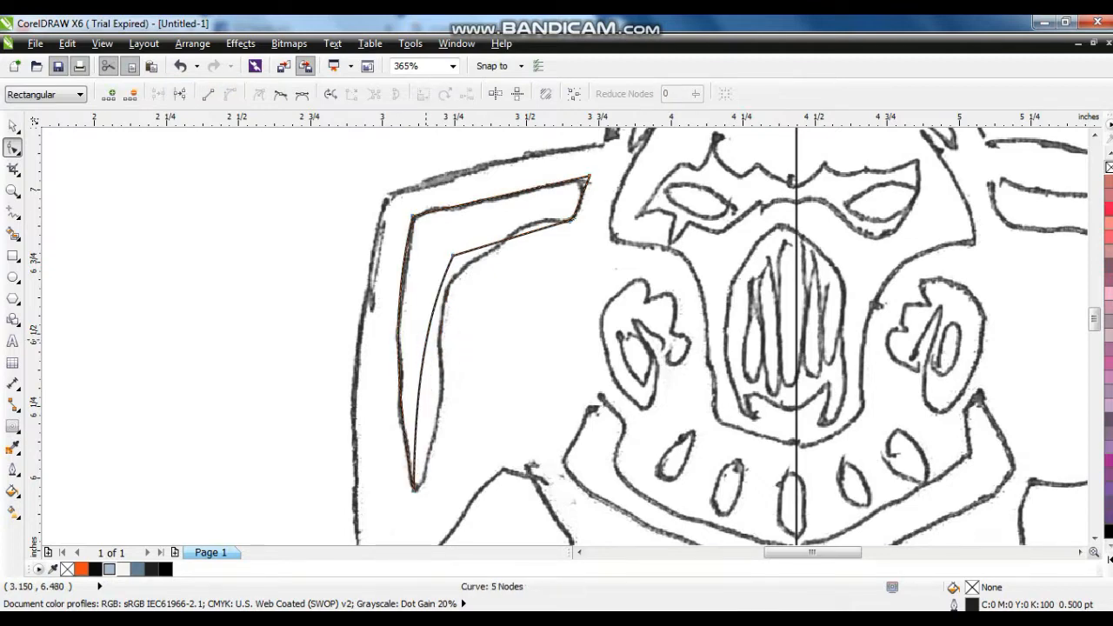
drag(494, 333, 504, 358)
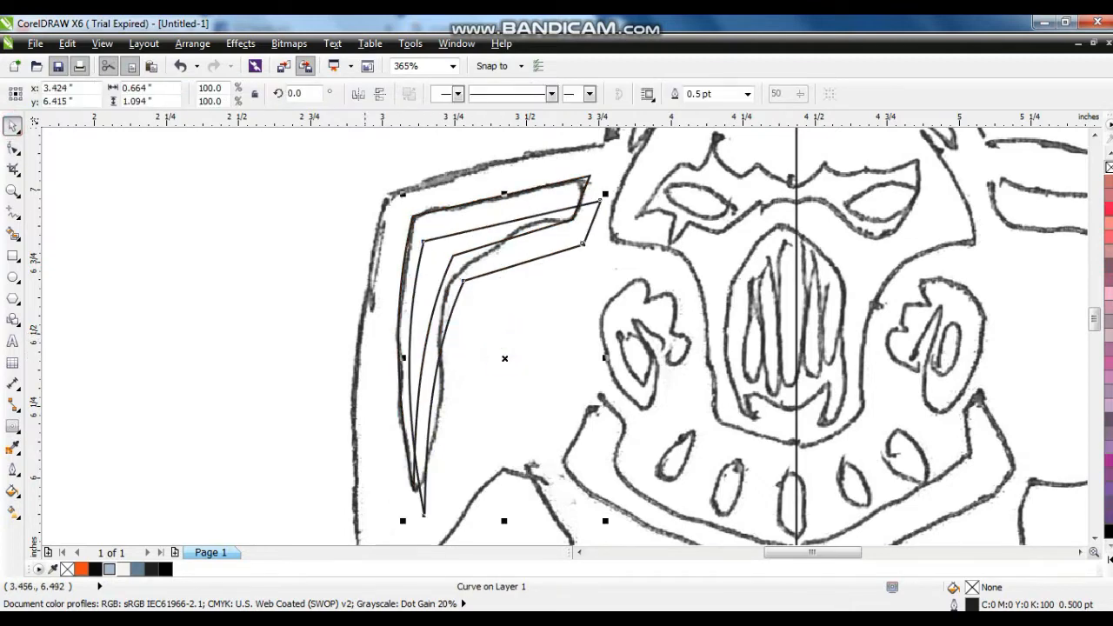
click(138, 568)
right_click(67, 568)
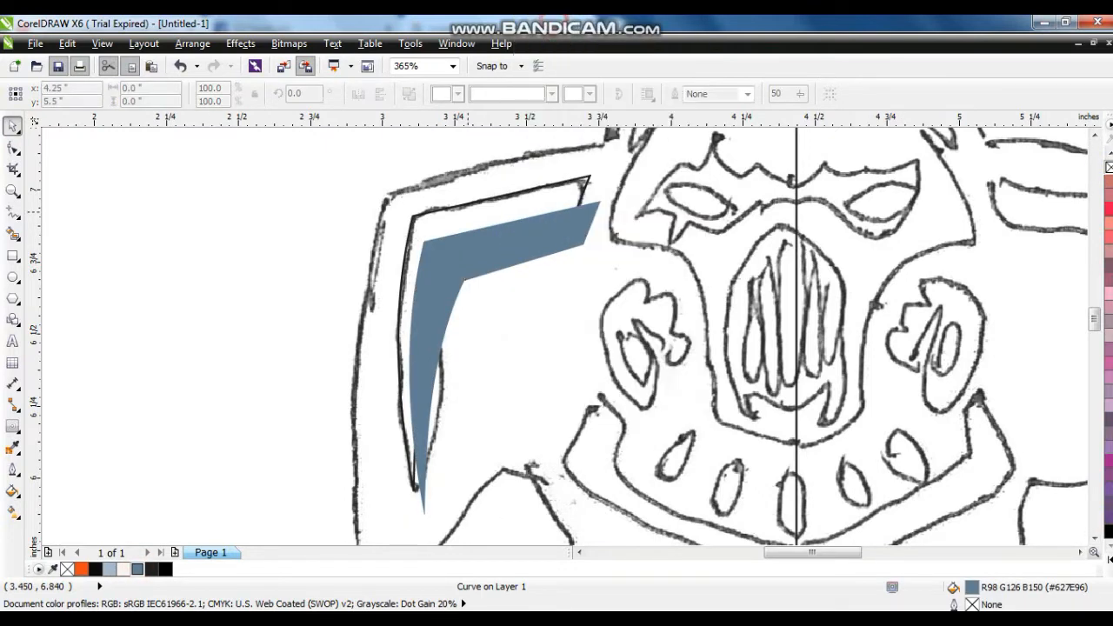
- Fill the original strap with #A7B9CD without an outline and PowerClip the darker copy inside it
click(478, 201)
click(109, 568)
right_click(67, 568)
scroll(731, 488, down, 2)
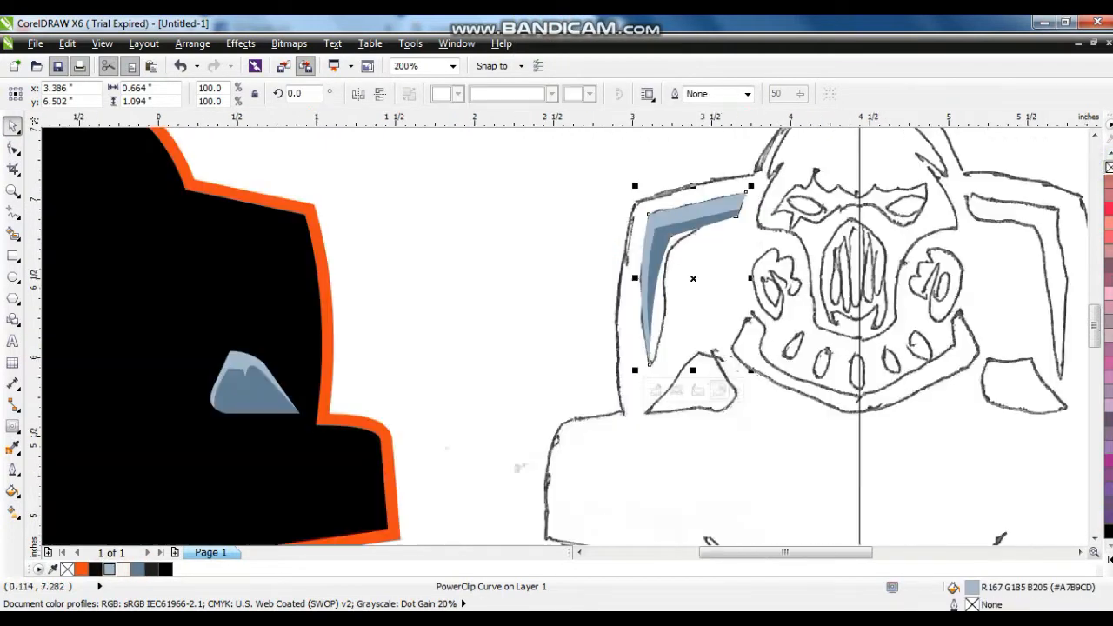
- Mirror a copy of the shaded strap horizontally and place it on the right side of the sketch
key(KP_Add)
click(361, 93)
drag(727, 352, 889, 354)
- Group the two straps and centre them horizontally on the black badge above the shoulder plates
shift+click(728, 354)
key(ctrl+g)
shift+click(492, 373)
key(c)
click(571, 336)
drag(504, 360, 503, 369)
click(555, 316)
- Trace the right half of the sketched head and face as a closed six-node polygon along the centre line
click(10, 190)
drag(629, 266, 959, 479)
drag(377, 177, 812, 471)
key(F5)
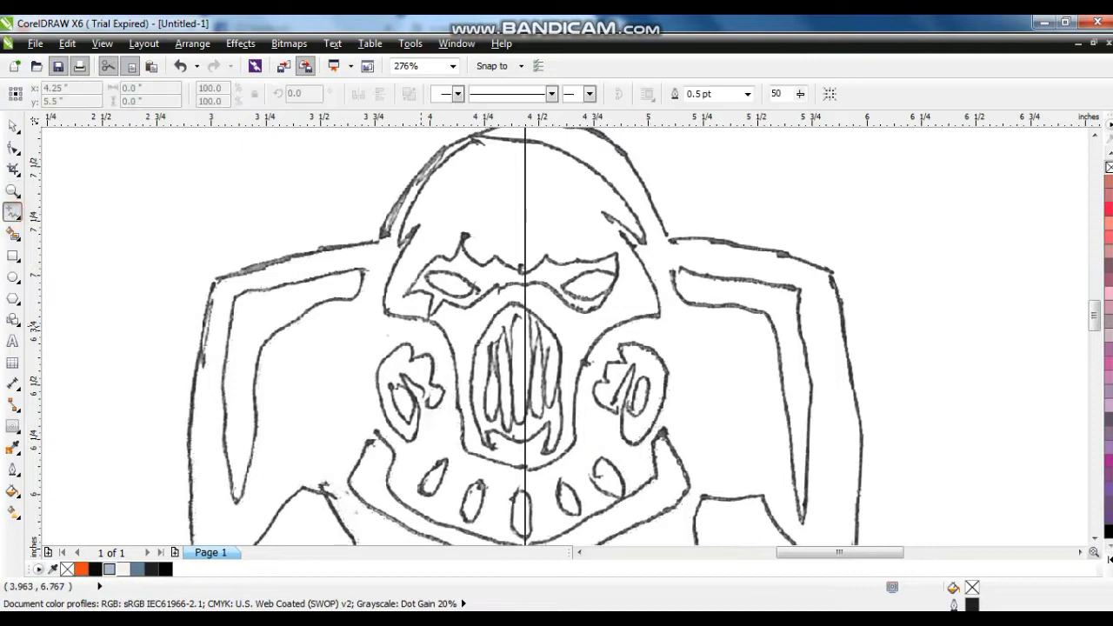
click(663, 306)
click(574, 442)
click(574, 442)
click(519, 474)
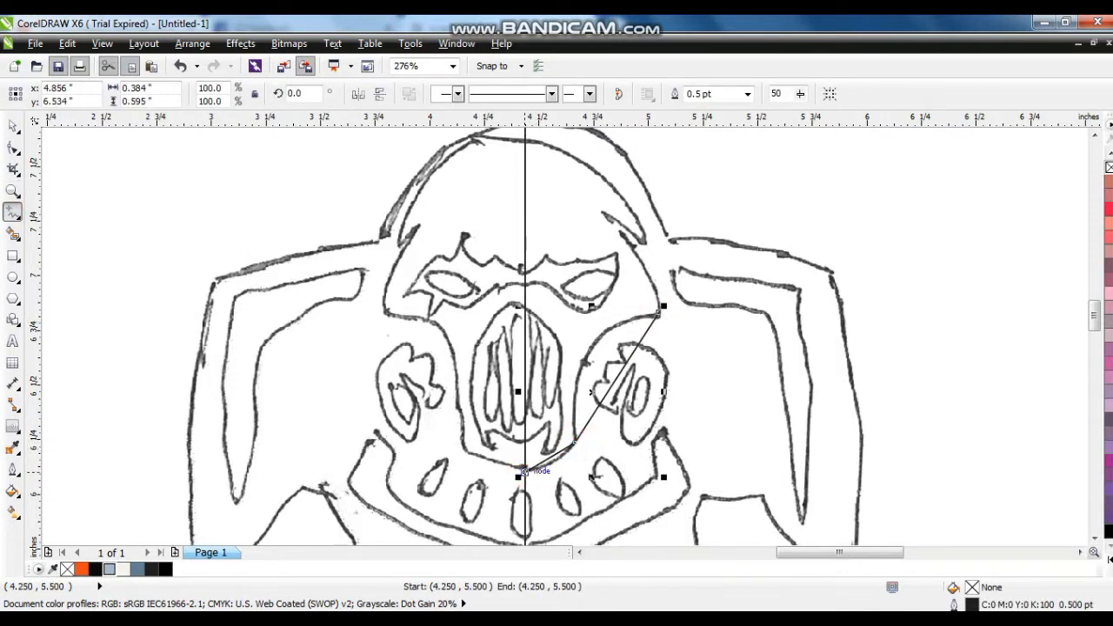
click(522, 473)
click(524, 139)
click(524, 140)
click(648, 245)
click(663, 306)
- Set the half-face polygon's outline width to 2 pt
click(13, 470)
click(53, 405)
click(13, 470)
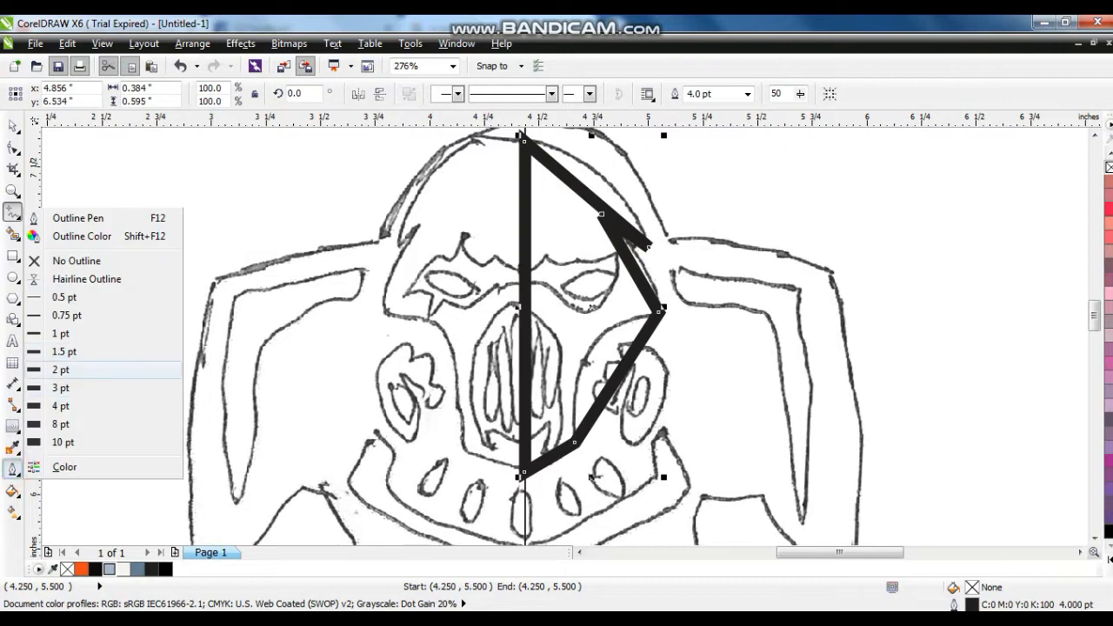
click(53, 368)
- Convert the half-face segments to curves and bend them along the sketched forehead, temple and cheek
click(13, 146)
click(229, 94)
click(13, 190)
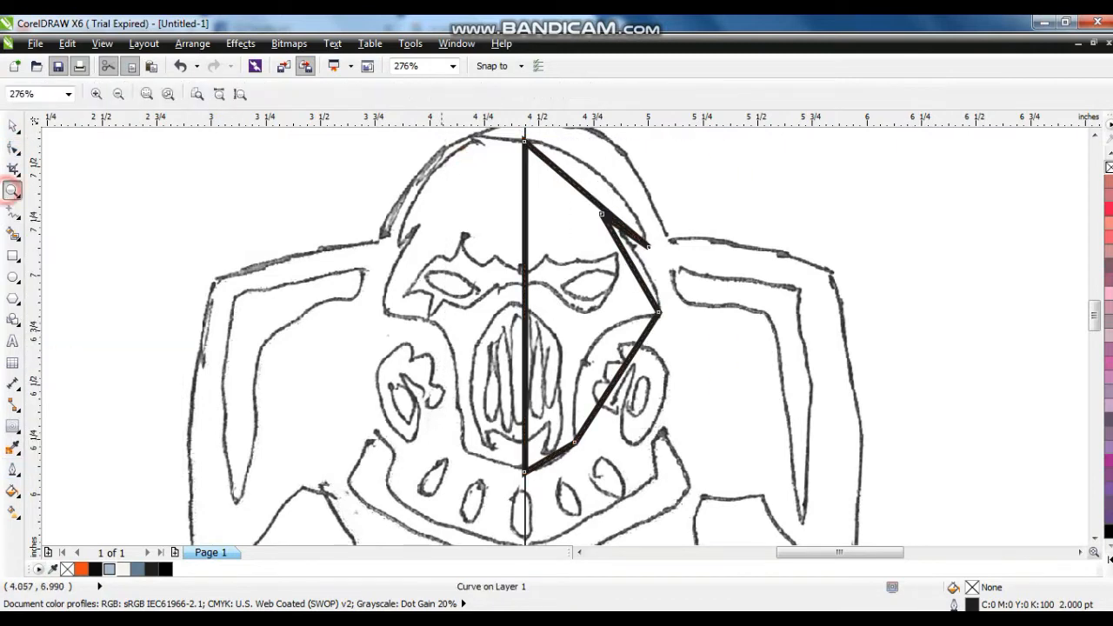
drag(397, 132, 851, 264)
click(13, 148)
drag(476, 323, 514, 280)
click(1095, 537)
click(1095, 538)
click(1095, 538)
click(1095, 538)
drag(591, 325, 616, 319)
click(1095, 538)
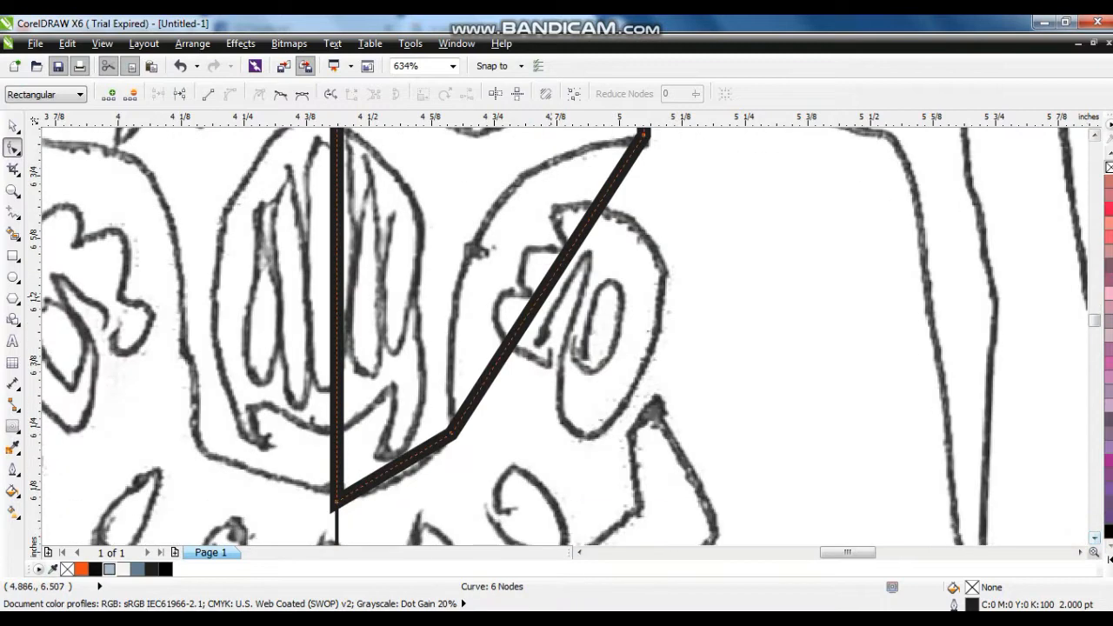
drag(538, 294, 476, 232)
- Fill the half-face shape with the muted purple C:0 M:40 Y:0 K:60
click(13, 126)
scroll(325, 247, down, 2)
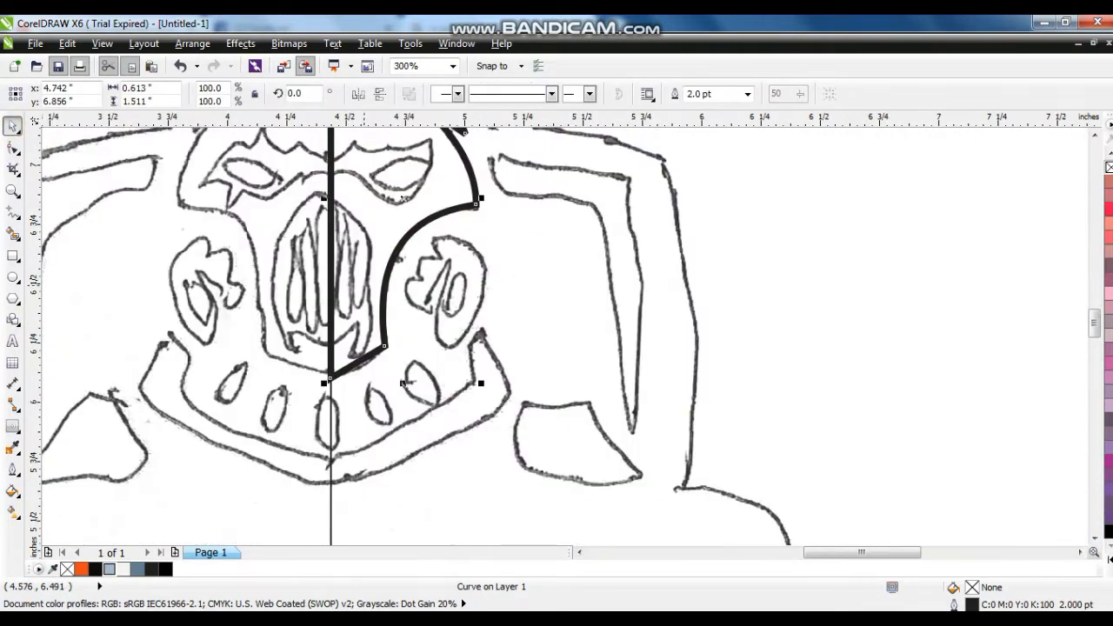
scroll(356, 285, up, 2)
click(1109, 265)
- Mirror a copy of the half face onto the left side of the sketch and weld both halves into one shape
key(KP_Add)
click(358, 94)
drag(570, 292, 413, 292)
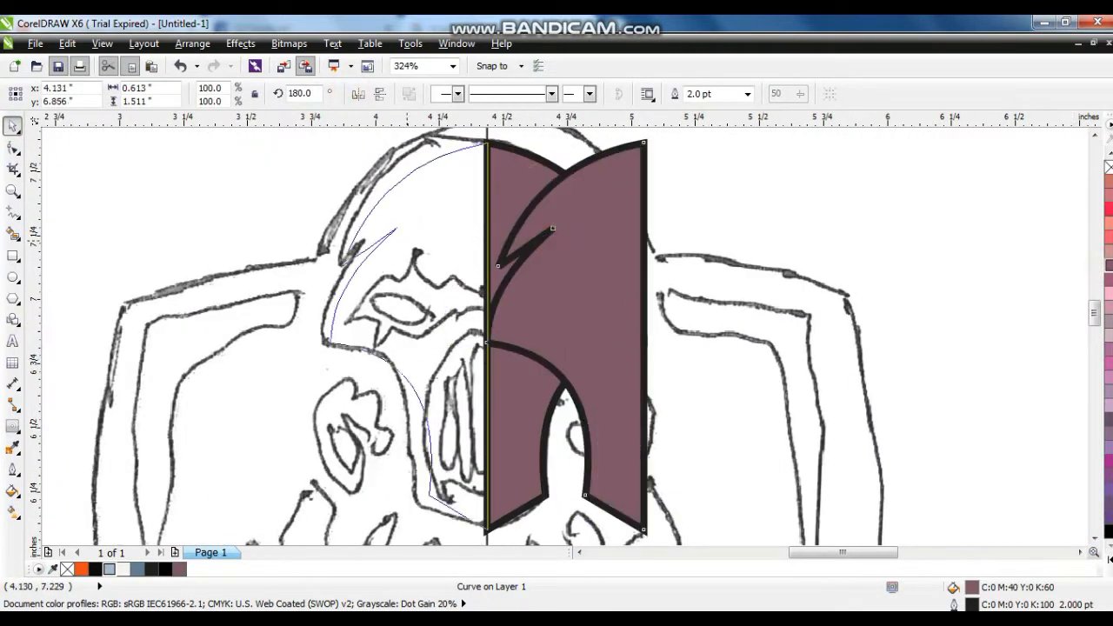
shift+click(533, 237)
click(510, 94)
scroll(538, 276, down, 2)
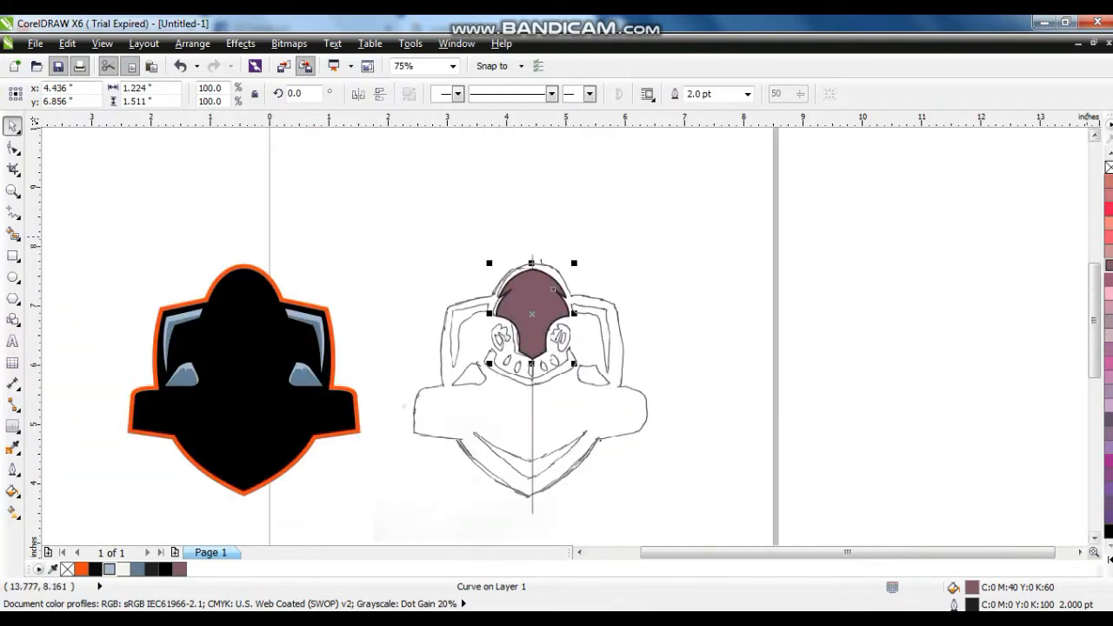
- Fill the welded face shape off-white, remove its outline and centre it horizontally on the black badge
right_click(1109, 167)
click(119, 571)
shift+click(276, 345)
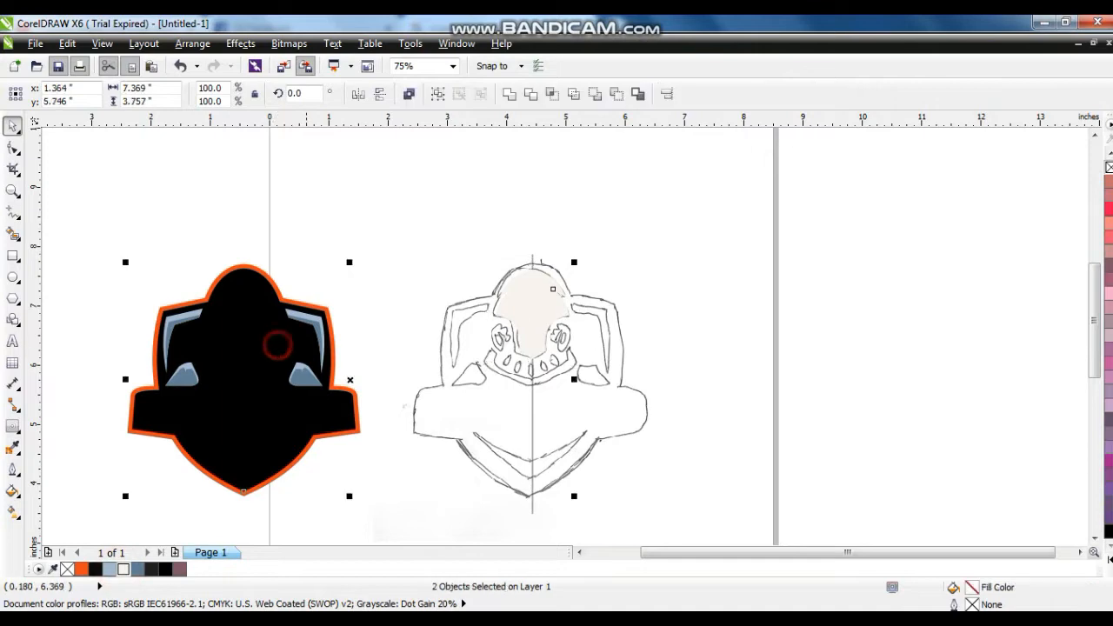
key(c)
key(Escape)
- Adjust the off-white face's height so it sits inside the badge's black hood
drag(245, 332, 245, 341)
click(252, 305)
key(shift+F2)
drag(638, 284, 638, 273)
key(shift+F2)
key(Escape)
- Trace the left half of the sketched mouth guard with straight segments starting and ending on the centre line
click(12, 190)
right_click(542, 318)
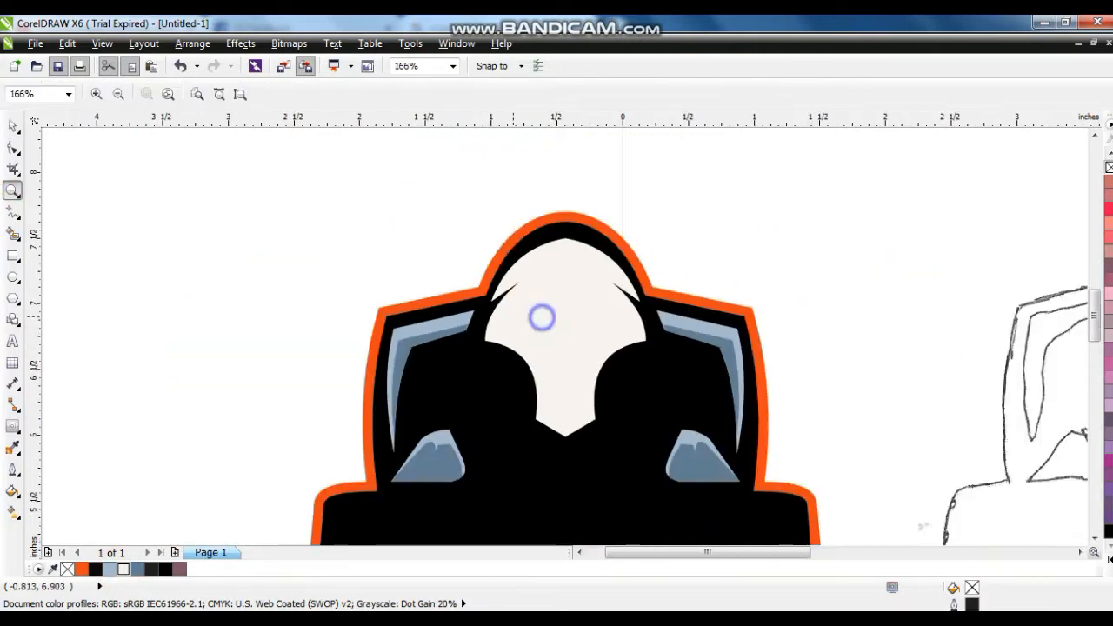
right_click(541, 318)
drag(841, 298, 975, 431)
drag(392, 192, 654, 428)
click(12, 211)
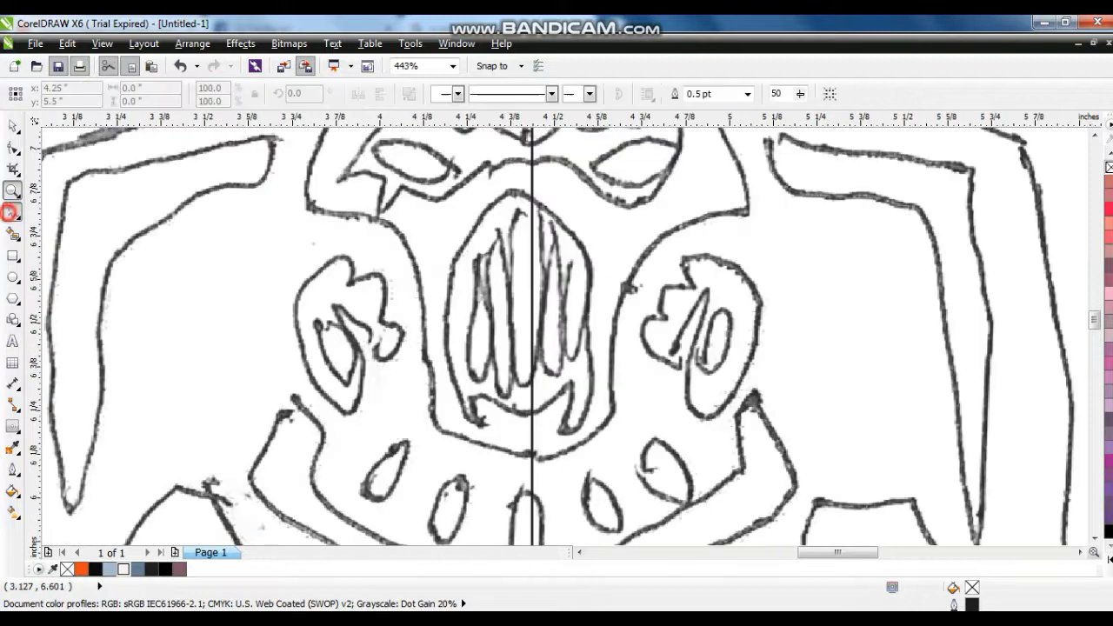
click(506, 202)
click(506, 202)
click(533, 202)
click(451, 263)
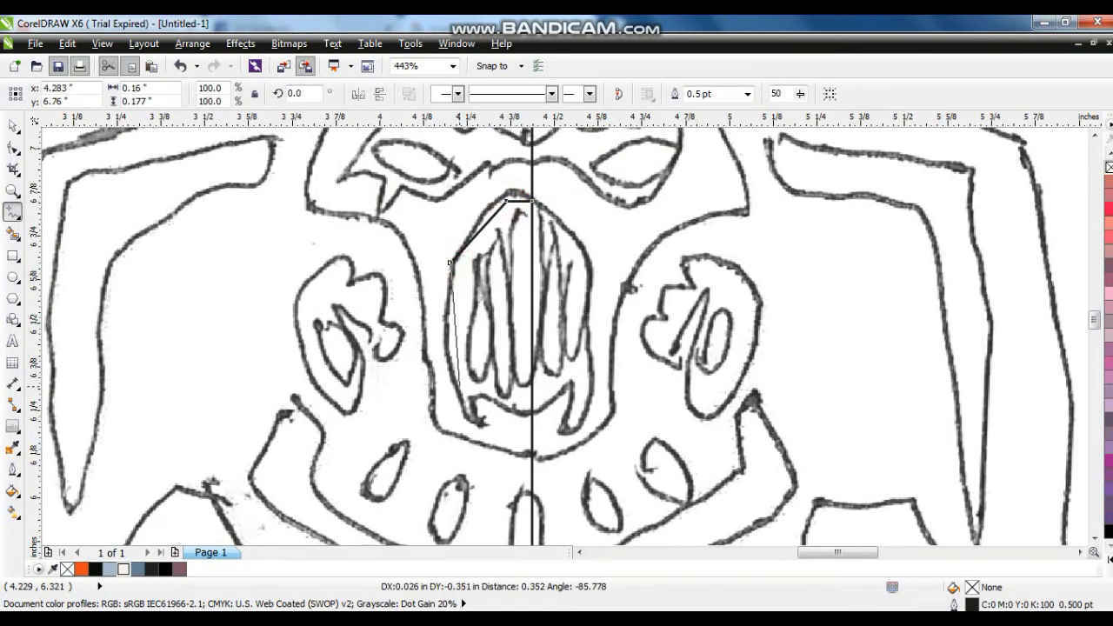
click(476, 424)
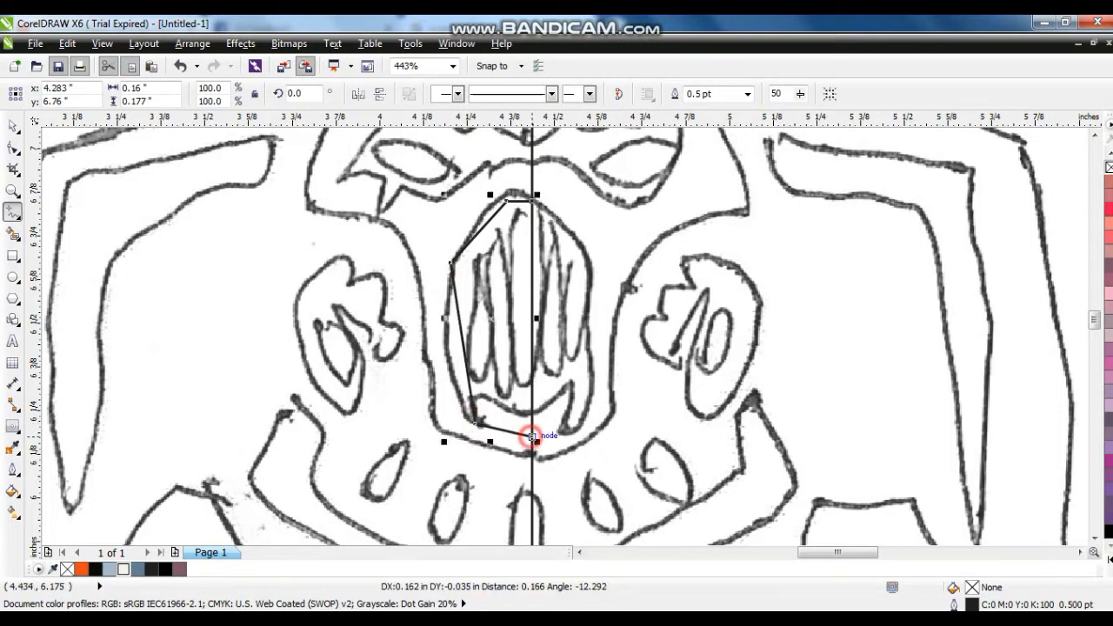
click(532, 436)
- Set the half mouth guard's outline to 1.5 pt and bend its upper and side segments into curves
click(12, 470)
click(61, 354)
click(12, 148)
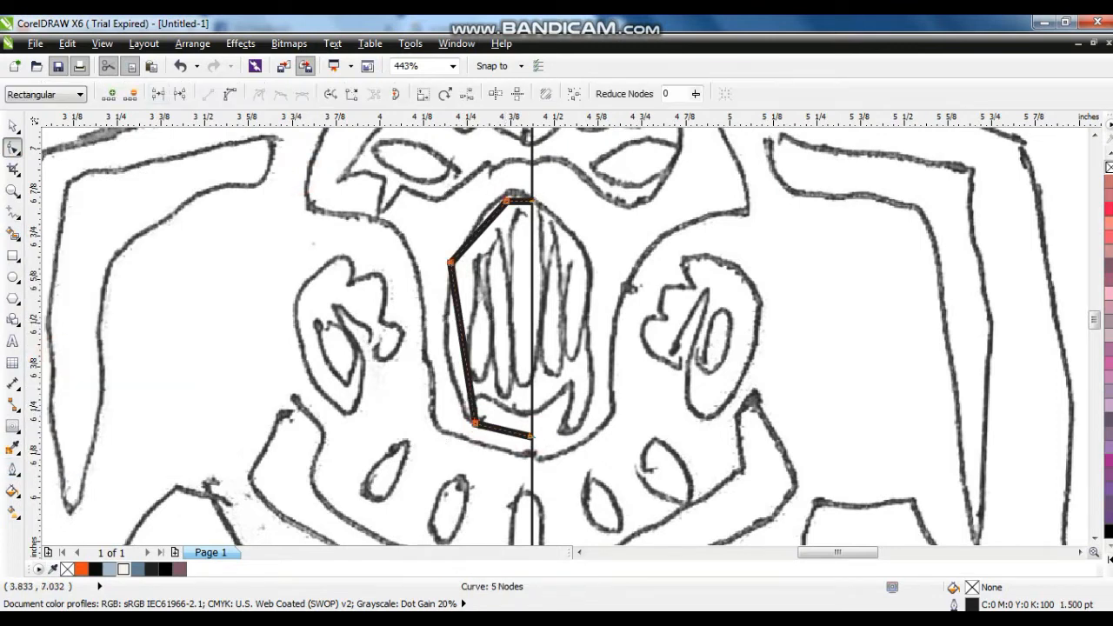
drag(521, 202, 481, 214)
click(466, 342)
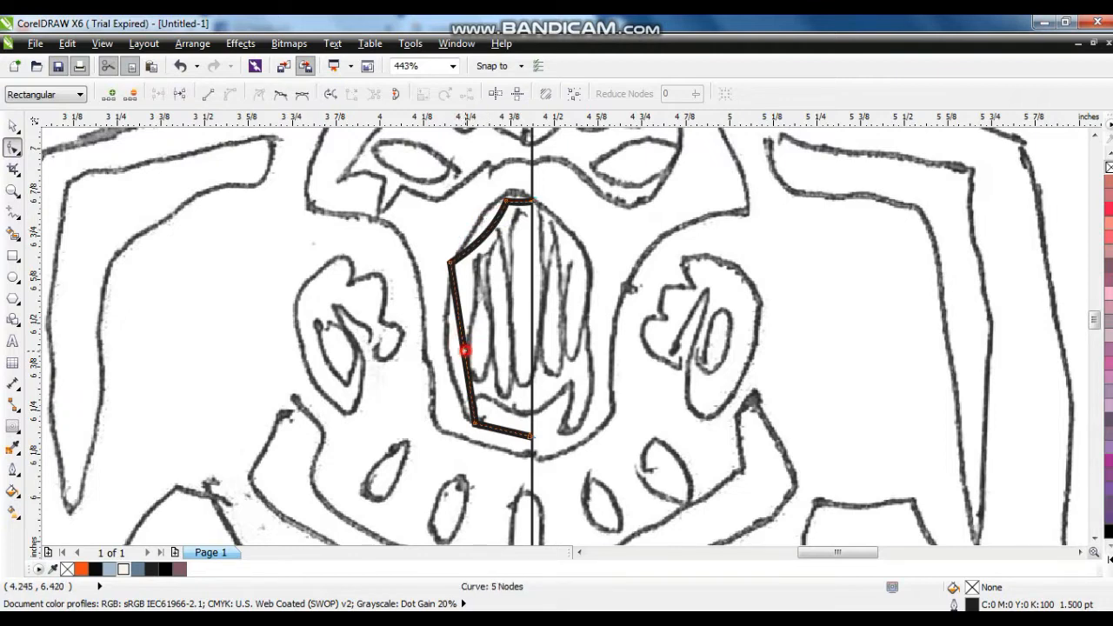
drag(466, 350, 452, 339)
click(12, 190)
drag(461, 175, 587, 276)
click(12, 148)
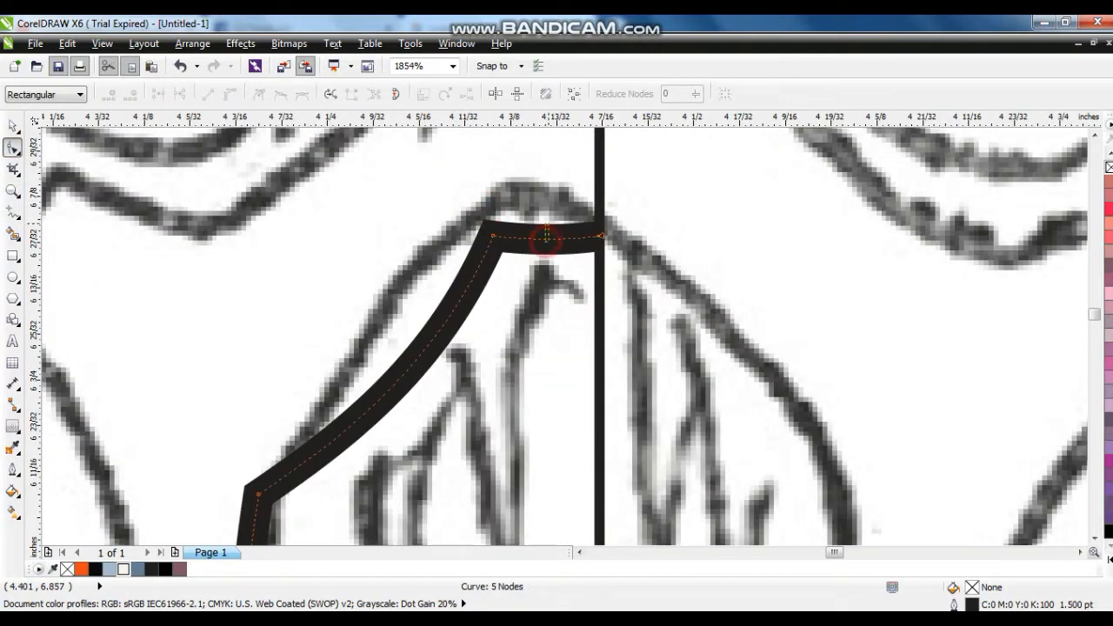
drag(546, 241, 545, 221)
- Mirror a copy of the half mouth guard across the centre line and combine both halves into one curve
click(12, 126)
scroll(53, 160, down, 1)
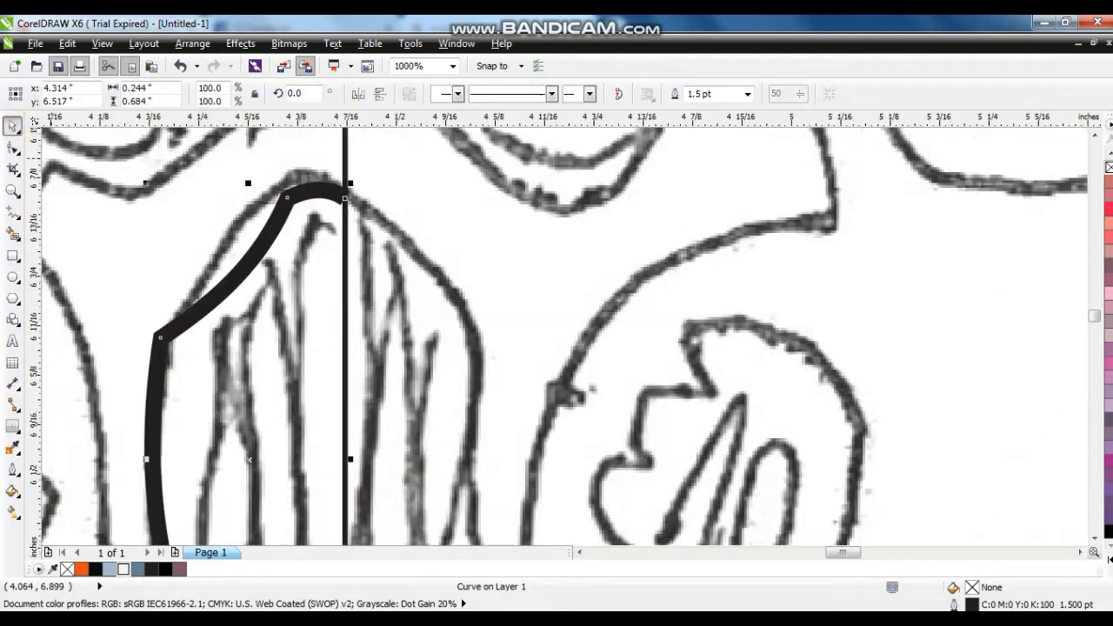
click(359, 94)
drag(249, 269, 433, 269)
shift+click(320, 192)
click(409, 94)
- Join the mouth guard's halves at the top and bottom centre nodes and delete the top centre node
click(12, 148)
click(158, 94)
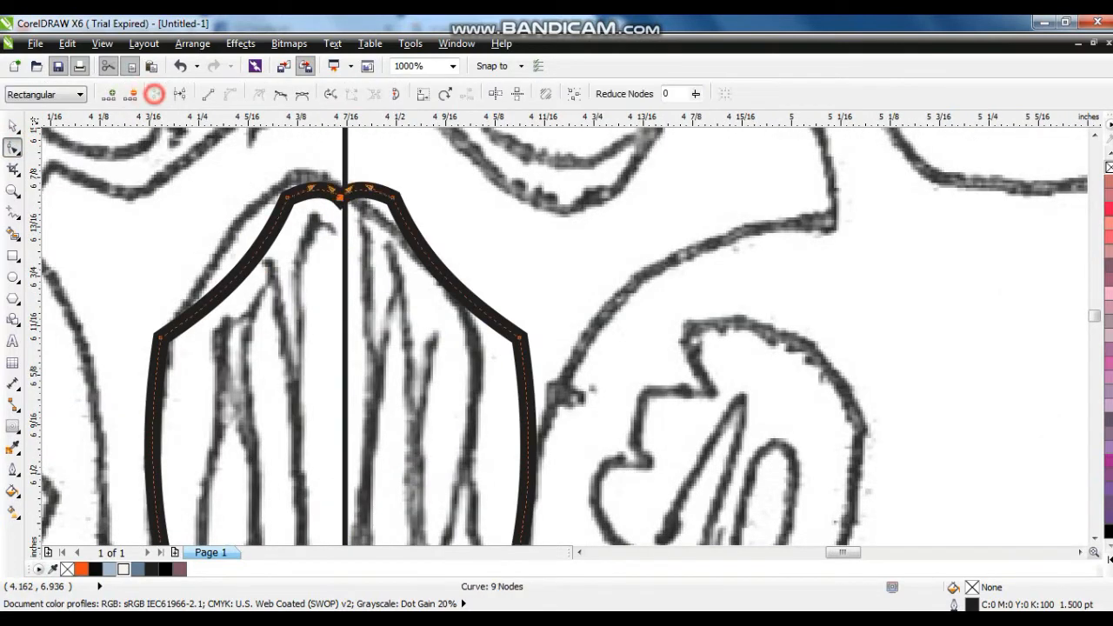
key(Delete)
scroll(532, 392, down, 1)
click(1095, 538)
drag(427, 419, 445, 446)
click(157, 69)
key(ctrl+z)
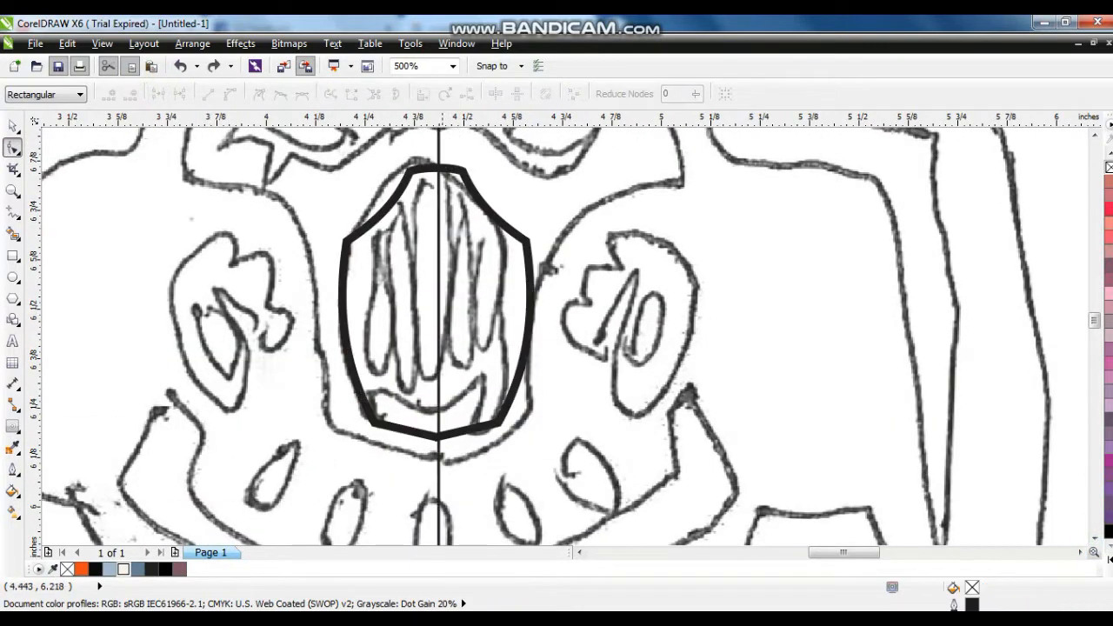
click(428, 424)
- Move the mouth guard outline onto the badge, centre it on the off-white face and lower it towards the chin
click(12, 126)
scroll(433, 348, down, 3)
drag(366, 372, 126, 373)
click(233, 332)
click(126, 341)
key(shift+F2)
key(Escape)
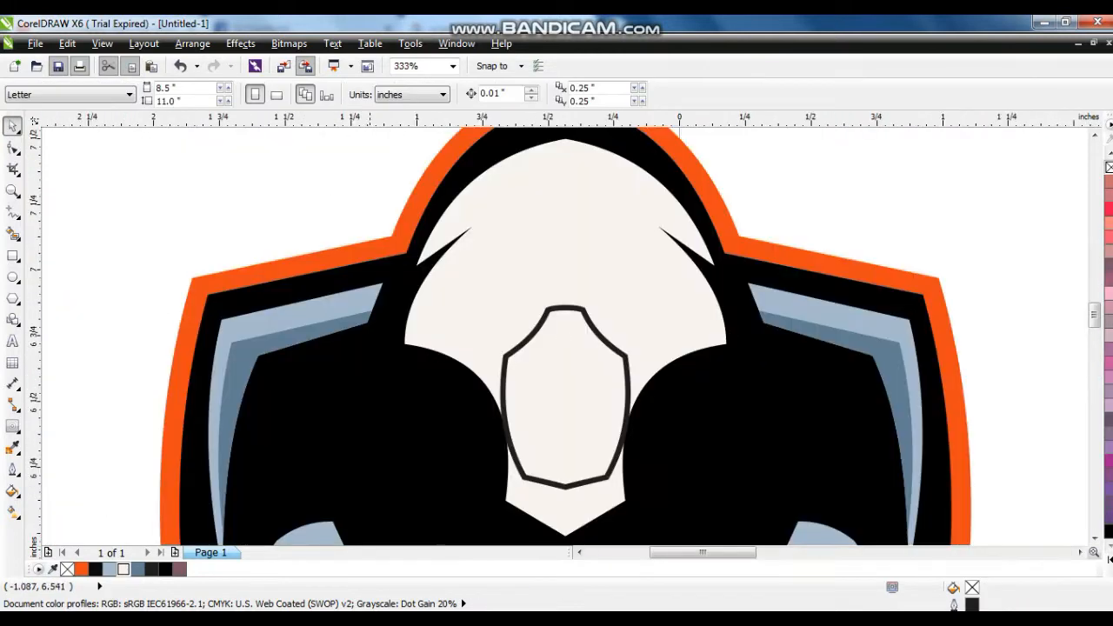
drag(550, 477, 557, 497)
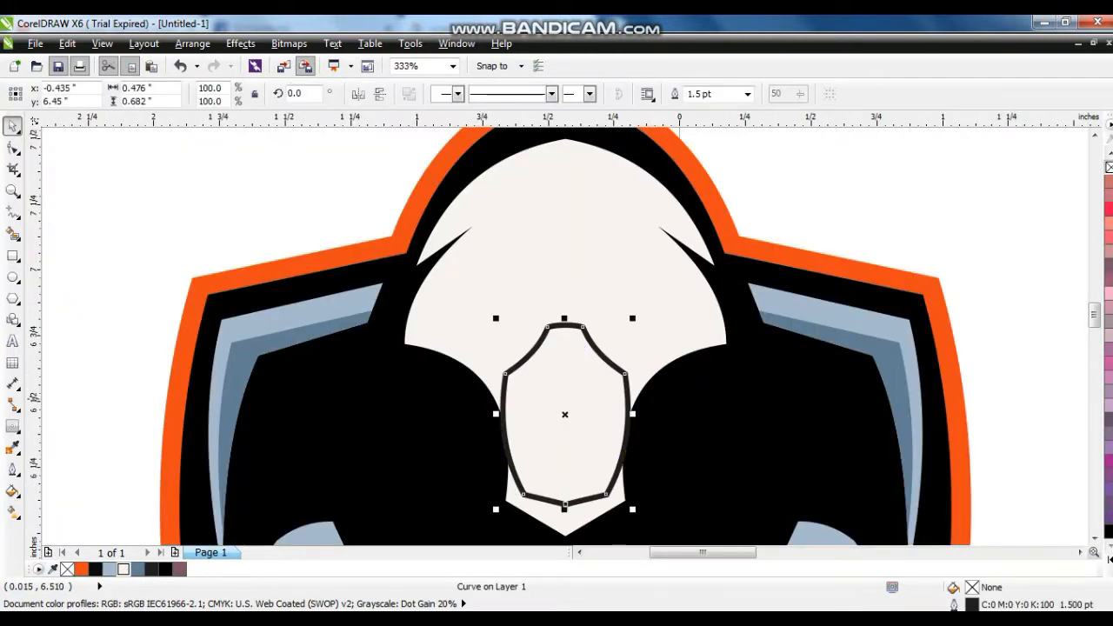
- Bend both long sides of the mouth guard inward and move the outline slightly down
click(12, 149)
drag(505, 439, 519, 438)
drag(624, 443, 610, 442)
key(space)
drag(564, 414, 564, 424)
key(Escape)
- Trim the mouth guard shape out of the off-white face so the black badge shows through
click(596, 358)
shift+click(674, 338)
click(538, 94)
click(279, 179)
- Trace the sketched eye mask across both eyes as a closed 13-node polygon of straight segments
scroll(554, 328, down, 2)
click(10, 191)
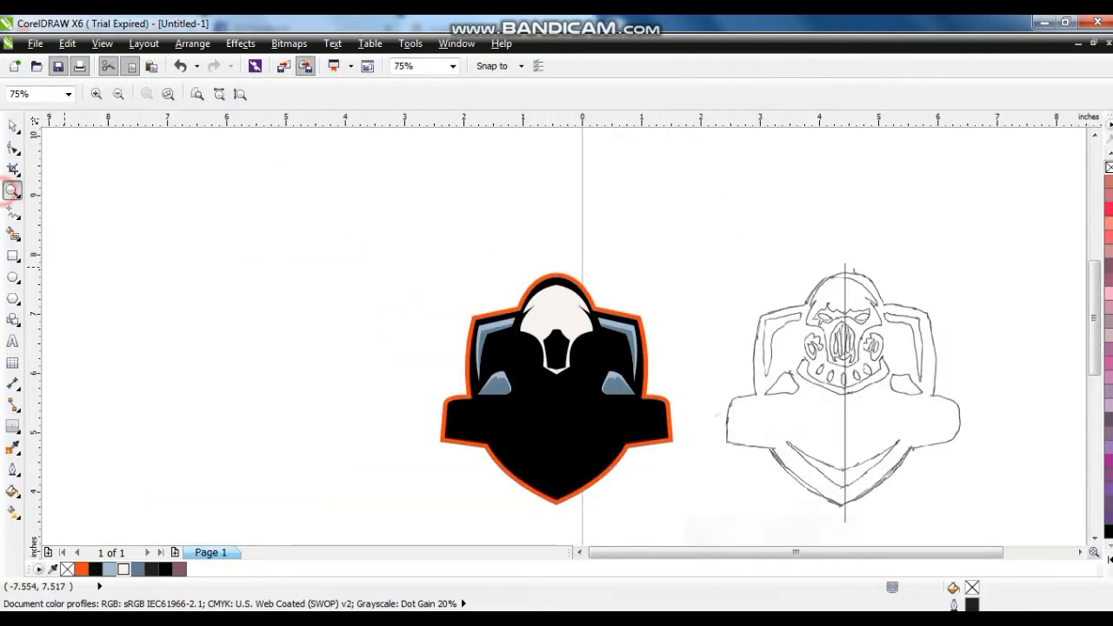
drag(769, 291, 769, 292)
click(13, 211)
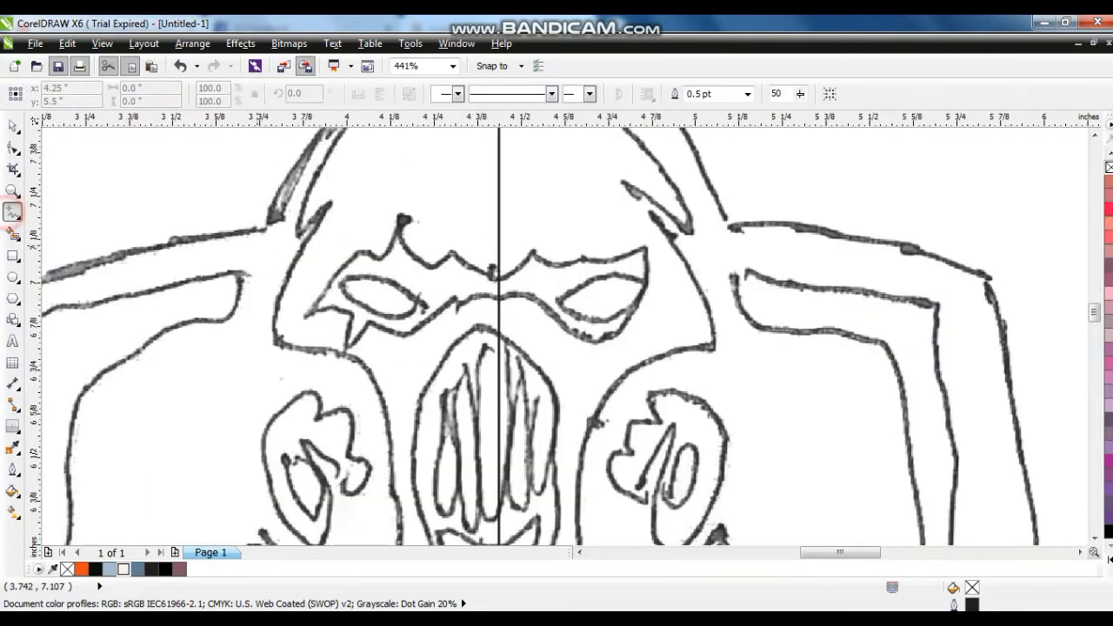
click(304, 310)
click(403, 216)
click(427, 263)
click(454, 250)
click(532, 256)
double_click(579, 257)
double_click(645, 247)
double_click(503, 300)
double_click(457, 315)
double_click(455, 299)
double_click(370, 323)
double_click(346, 348)
- Convert the eye mask's segments to curves and bend its upper edge along the sketched brow line
key(F10)
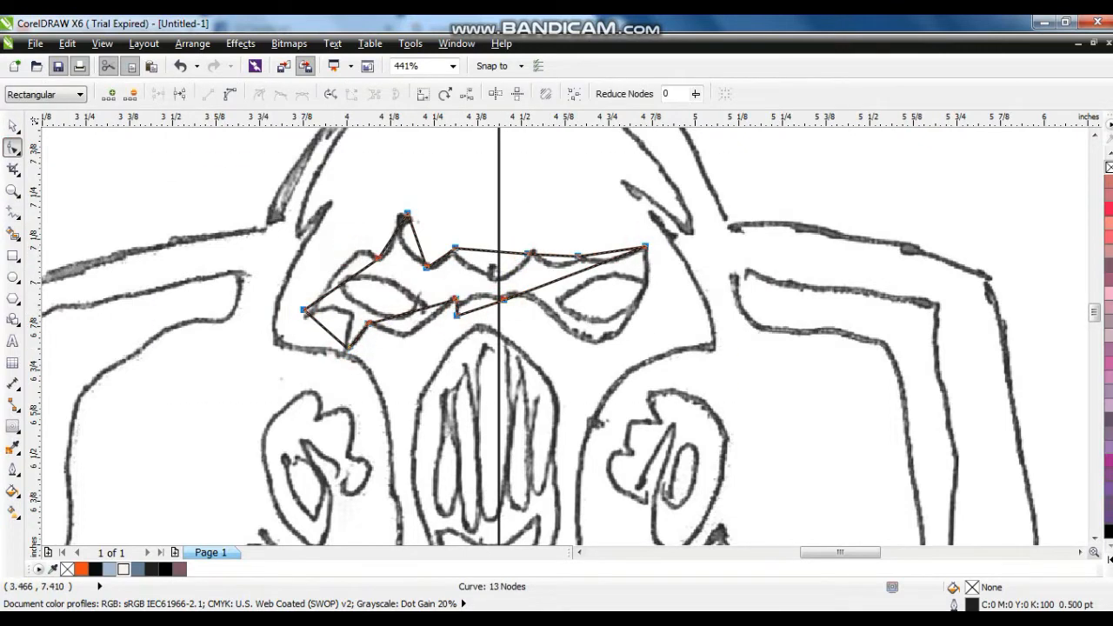
drag(416, 244, 399, 245)
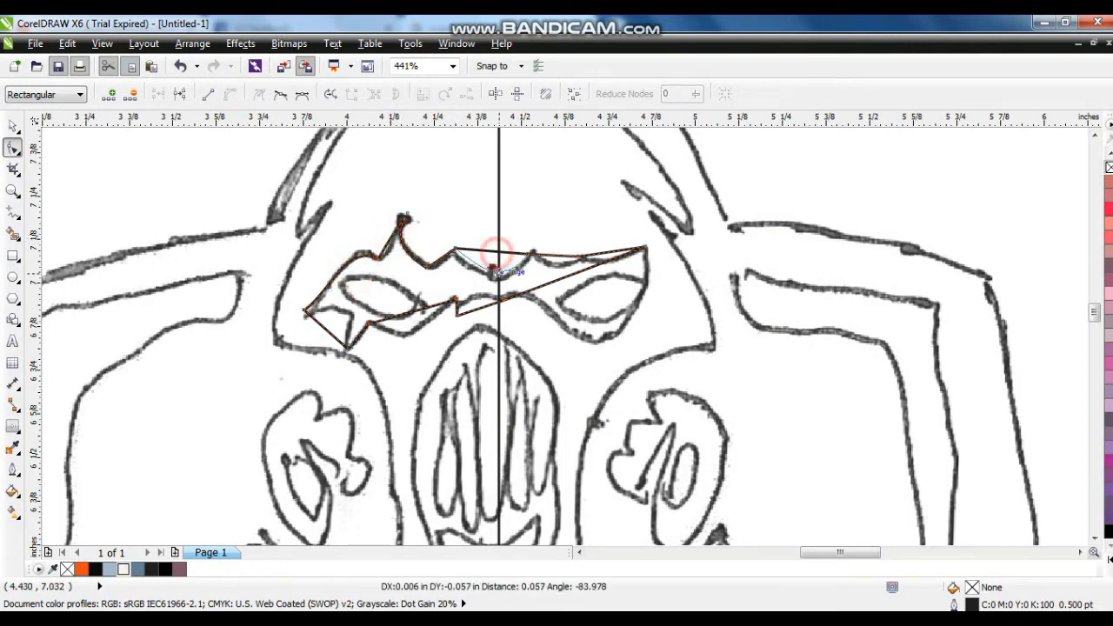
click(13, 190)
drag(292, 202, 716, 377)
click(13, 148)
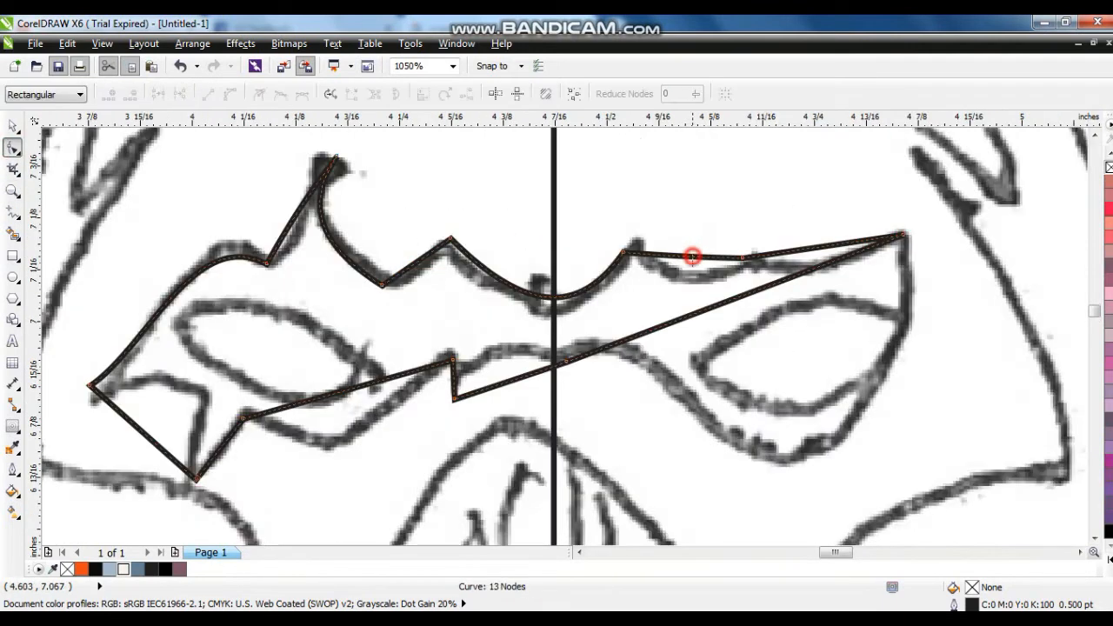
drag(687, 248, 687, 272)
drag(822, 247, 822, 261)
- Bend the eye mask's lower edge and side segments along the sketch, under both eyes and over the nose
drag(695, 314, 696, 424)
key(ctrl+z)
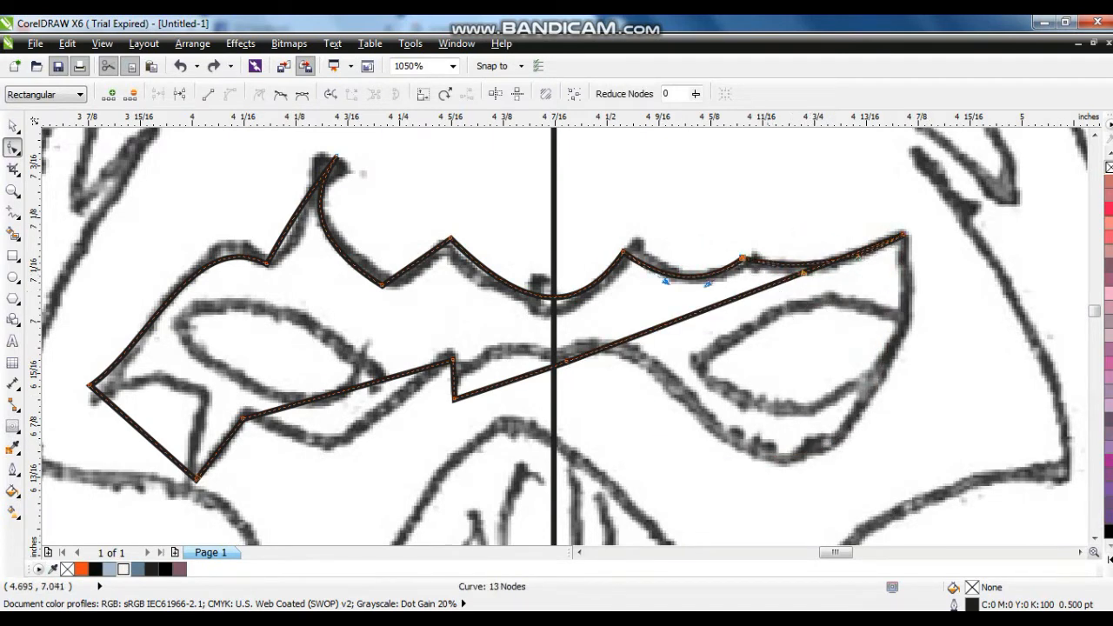
drag(780, 279, 765, 340)
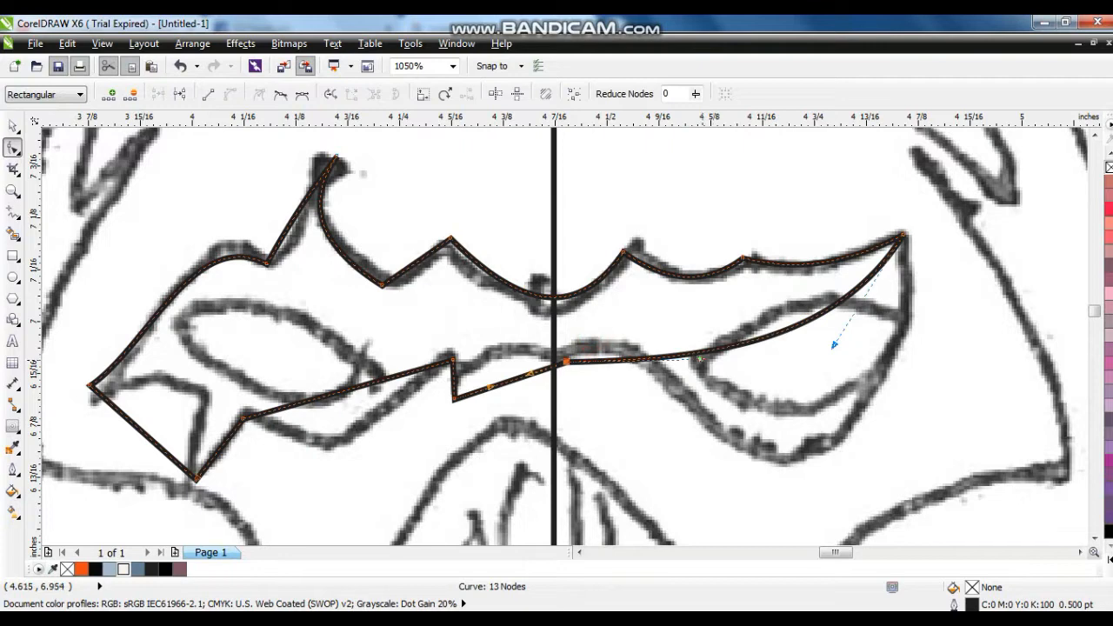
drag(706, 358, 665, 292)
drag(837, 348, 873, 513)
drag(816, 377, 820, 452)
click(565, 364)
drag(667, 356, 665, 324)
drag(514, 378, 500, 351)
drag(375, 381, 360, 428)
drag(136, 426, 187, 391)
- Draw a line across the sketched left eye and bend it into an S-shaped upper eyelid
click(13, 211)
click(174, 331)
click(405, 351)
click(13, 148)
drag(251, 336, 242, 265)
drag(327, 345, 322, 364)
- Place a copy of the eyelid curve below the original, combine them and join their ends into a closed eye
click(13, 126)
drag(289, 329, 284, 394)
right_click(284, 394)
shift+click(304, 325)
click(403, 101)
click(13, 148)
drag(214, 434, 144, 326)
click(157, 93)
drag(426, 418, 403, 317)
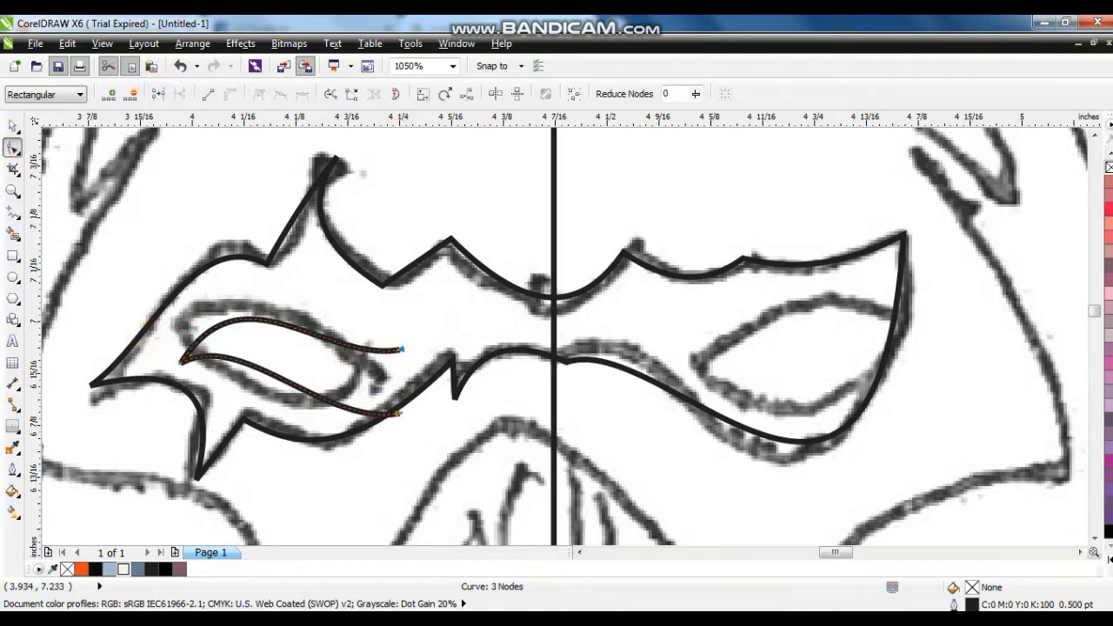
click(158, 93)
- Mirror a copy of the eye to the opposite side, fill both eyes off-white R248 G244 B241 and group them
click(13, 126)
drag(398, 346, 786, 354)
right_click(275, 348)
shift+click(310, 333)
click(124, 570)
key(ctrl+g)
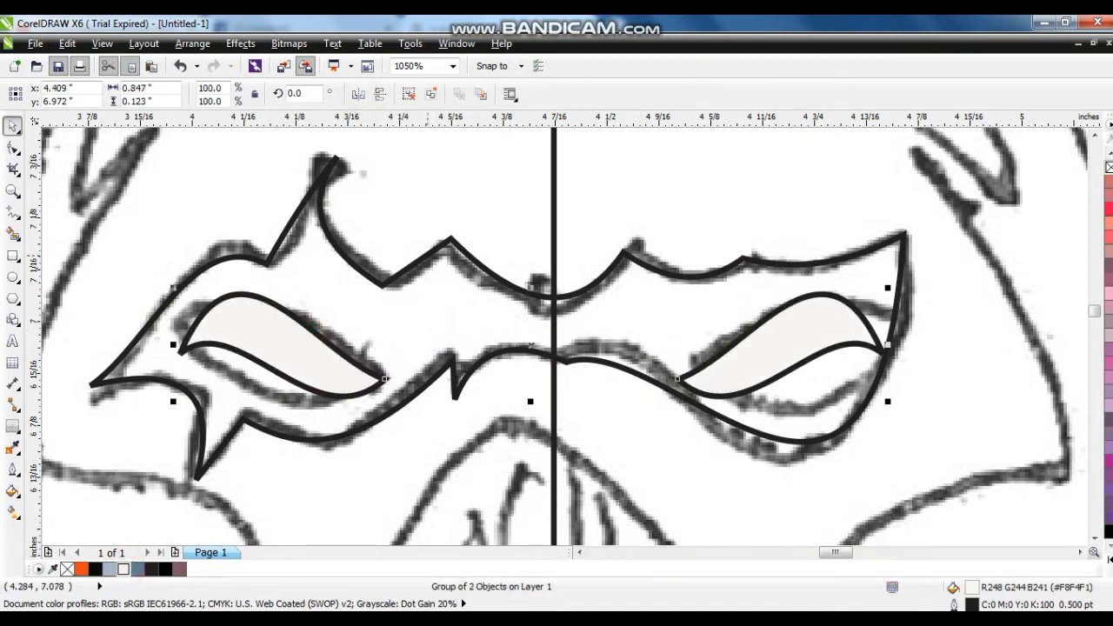
- Fill the eye mask black R10 G10 B10 and group it with the two eyes
click(428, 255)
click(95, 570)
scroll(666, 420, down, 2)
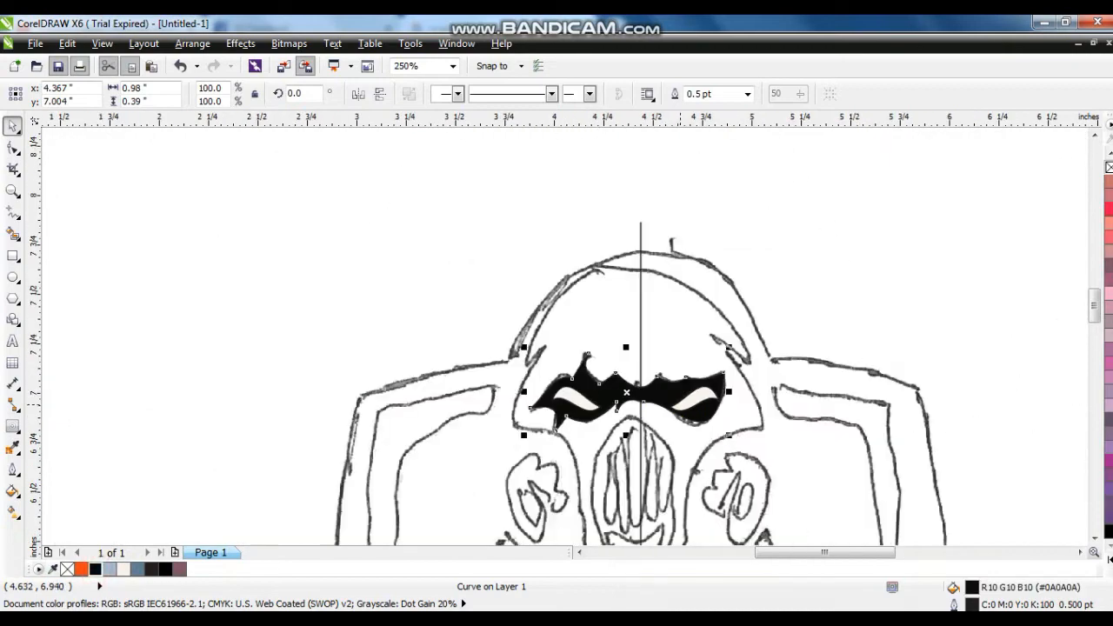
shift+click(679, 404)
key(ctrl+g)
- Position the grouped mask and eyes on the badge's off-white face above the mouth guard and remove their outline
scroll(661, 409, down, 2)
key(shift+F2)
key(shift+F2)
scroll(556, 410, down, 2)
key(Left)
key(Left)
key(Left)
key(Left)
key(Down)
key(Down)
key(Down)
key(Down)
key(Down)
key(Down)
key(Down)
key(Down)
drag(612, 418, 612, 432)
right_click(1109, 167)
click(864, 268)
scroll(865, 269, down, 2)
click(943, 330)
key(shift+F2)
scroll(844, 345, down, 3)
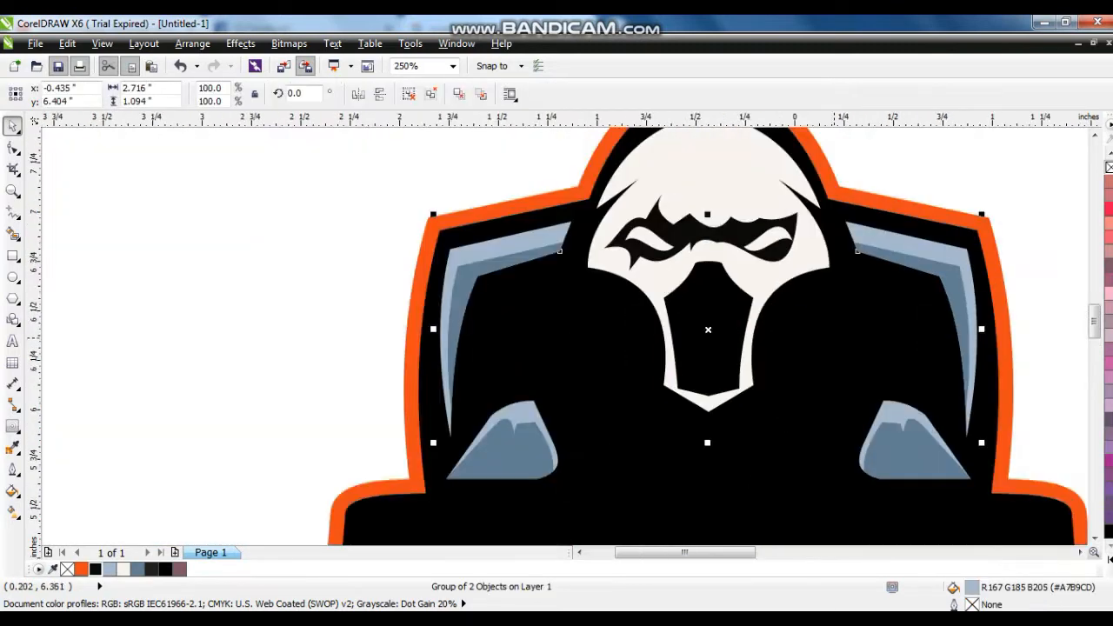
click(535, 180)
key(F4)
- Draw a closed straight-edged shape over the left half of the badge's off-white face, about 0.65 in wide and 1.5 in tall
click(12, 189)
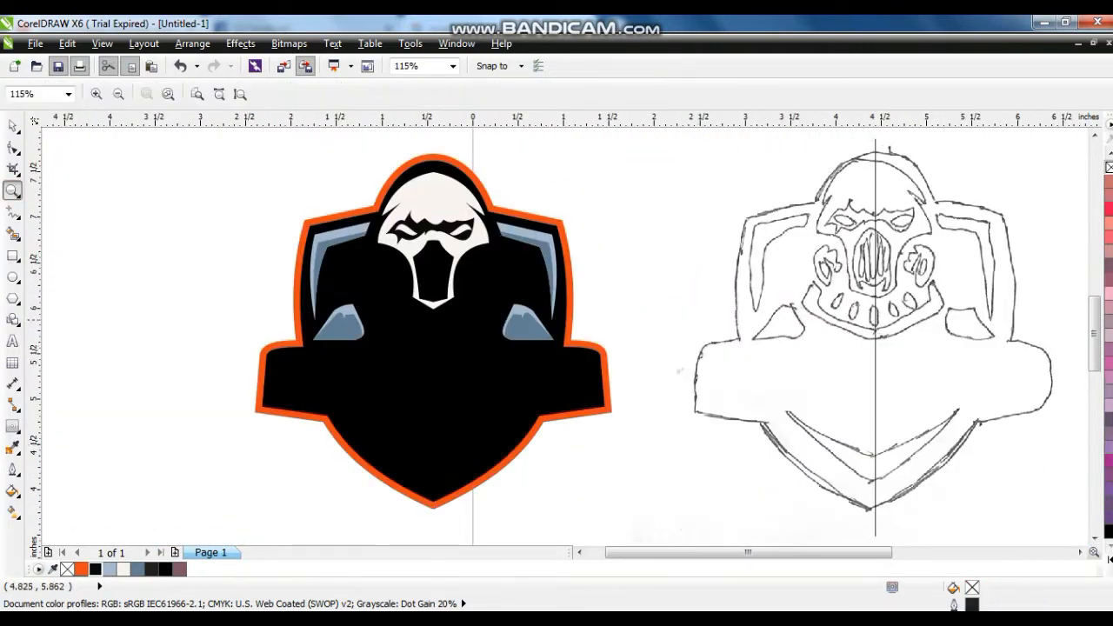
drag(379, 323, 274, 325)
drag(239, 206, 557, 495)
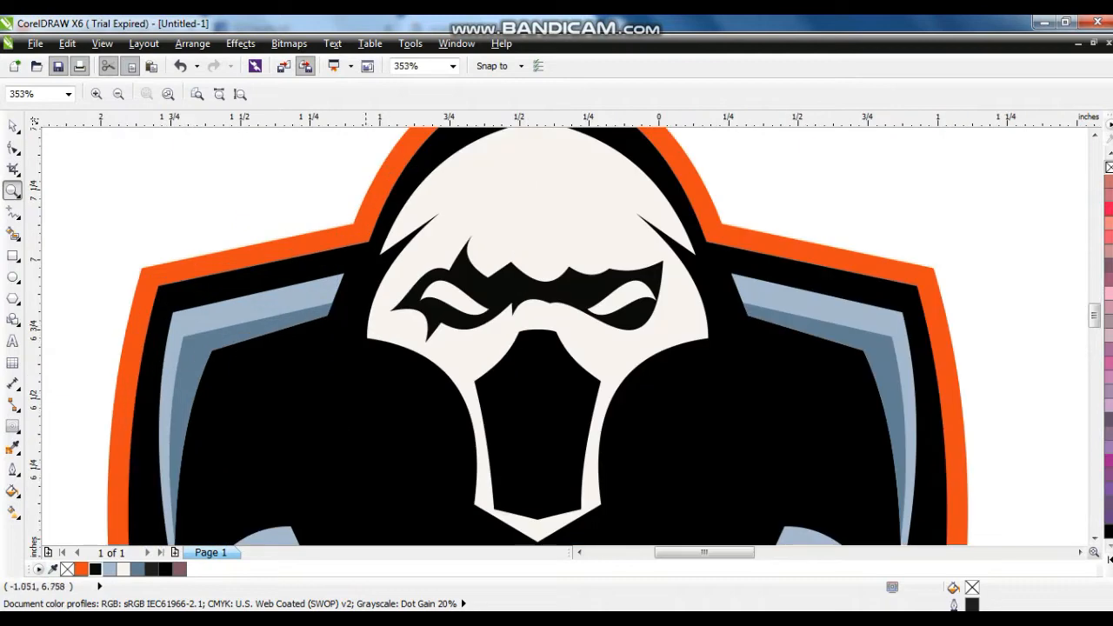
key(F5)
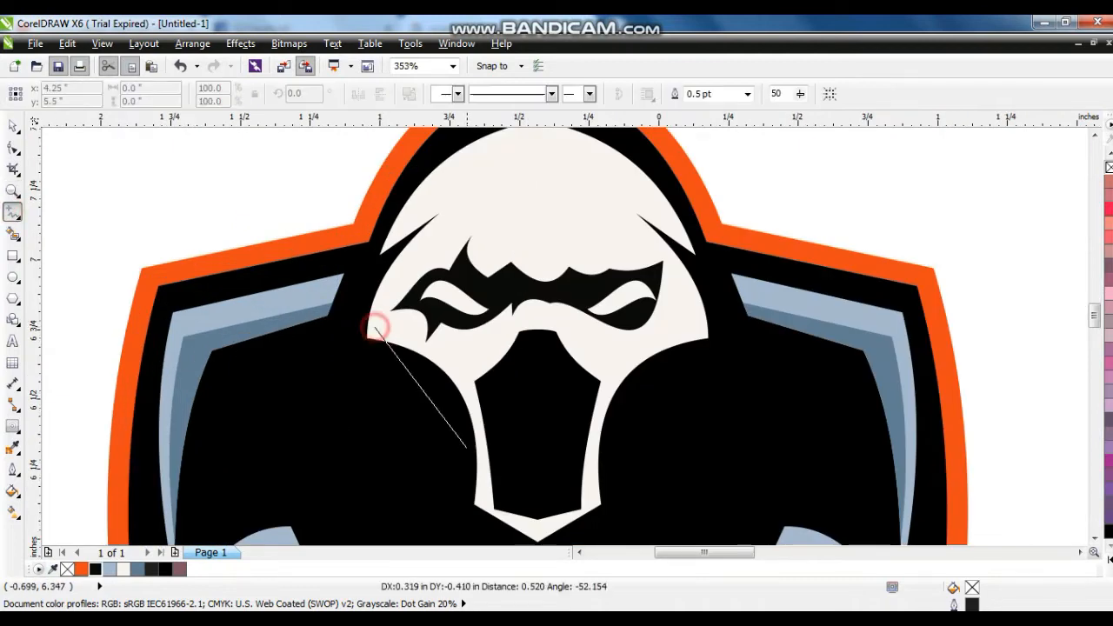
click(484, 508)
click(483, 522)
click(541, 497)
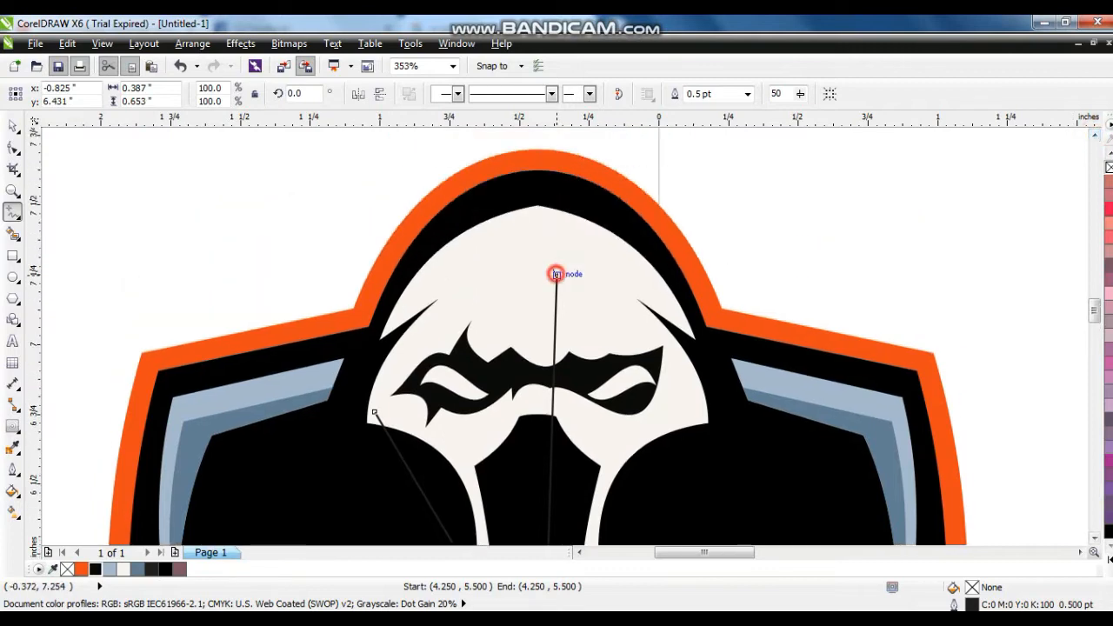
click(557, 276)
click(550, 220)
click(370, 344)
click(374, 411)
- Remove the stray node from the half-face shape and curve its crown and lower cheek edges to follow the face
click(11, 149)
double_click(556, 276)
drag(317, 195, 609, 549)
drag(475, 205, 465, 184)
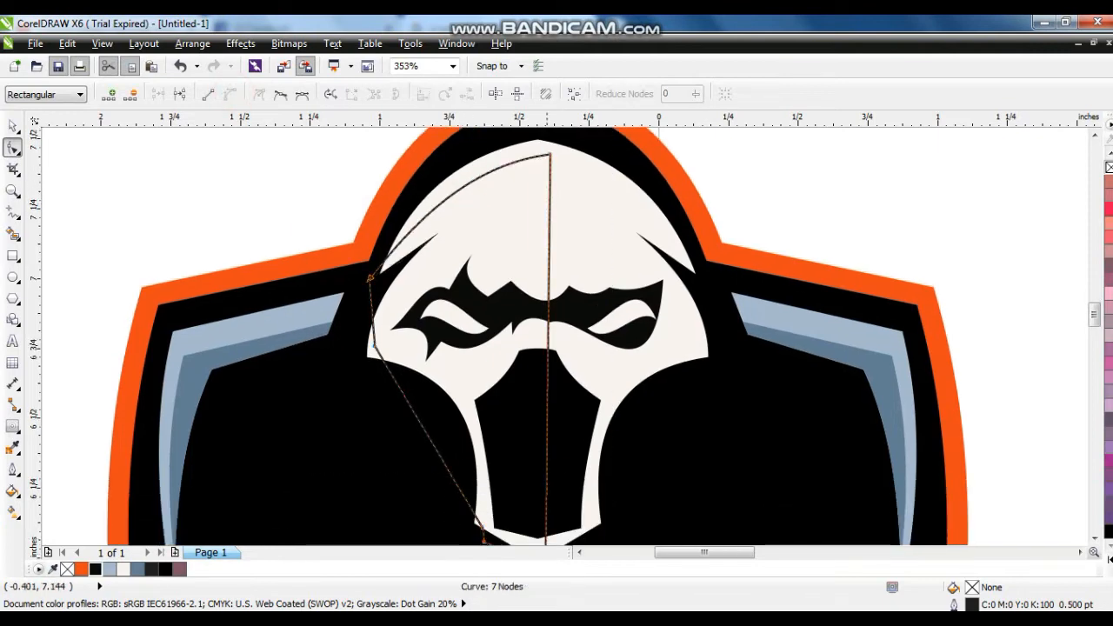
drag(425, 428, 459, 395)
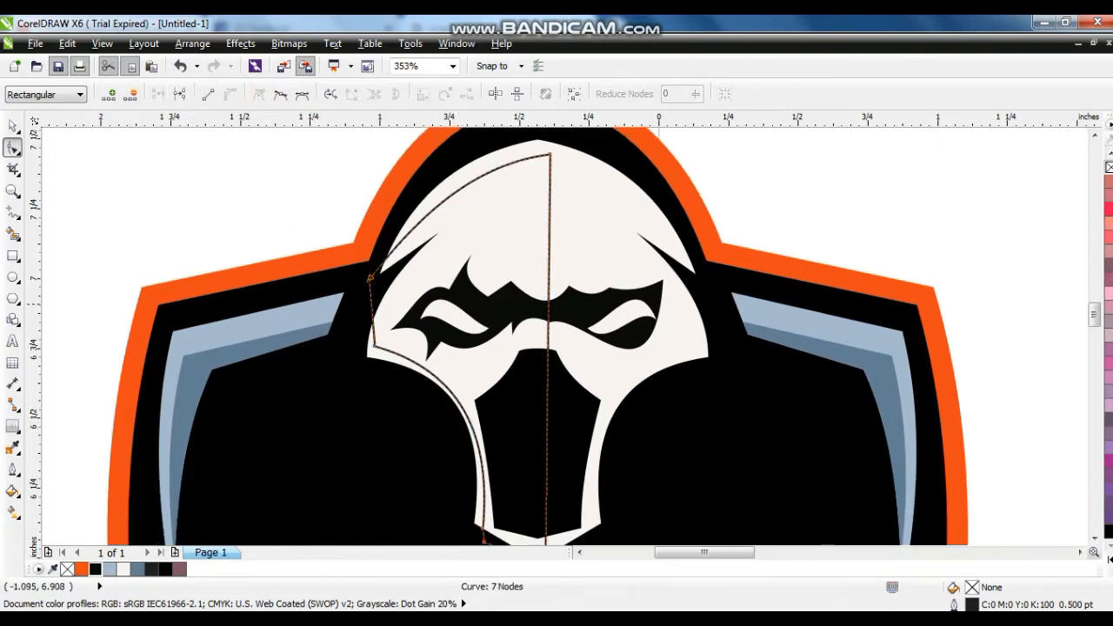
- Fill the half-face shape light blue-grey R167 G185 B205 and remove its outline
click(13, 127)
click(110, 568)
right_click(67, 569)
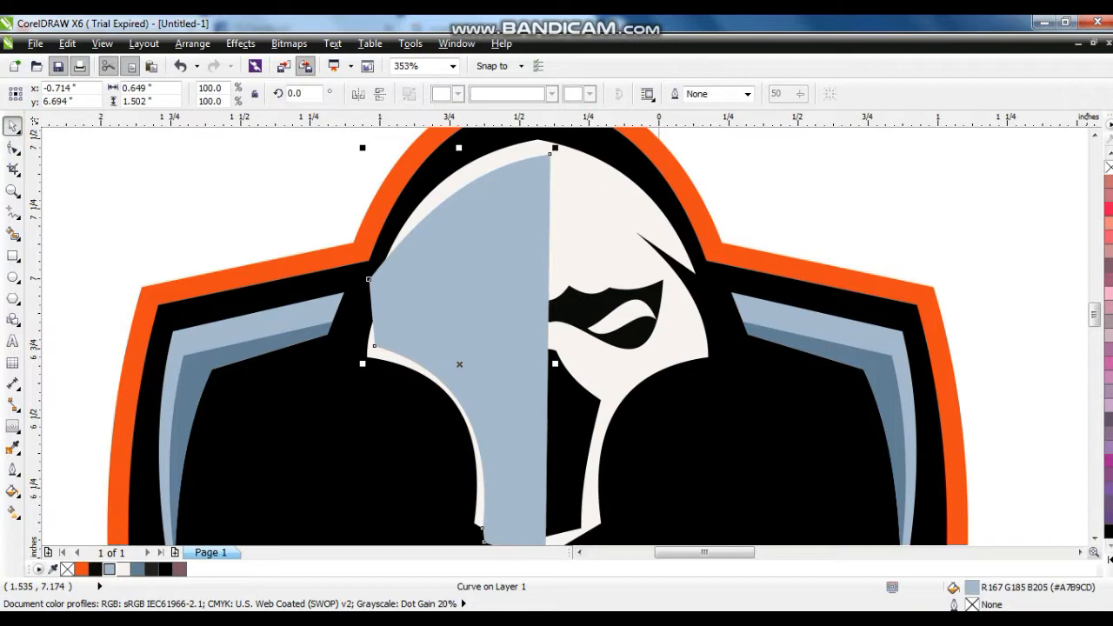
- Mirror a copy of the blue-grey half to the opposite side of the face and weld the two halves
click(358, 94)
drag(465, 308, 639, 311)
shift+click(502, 223)
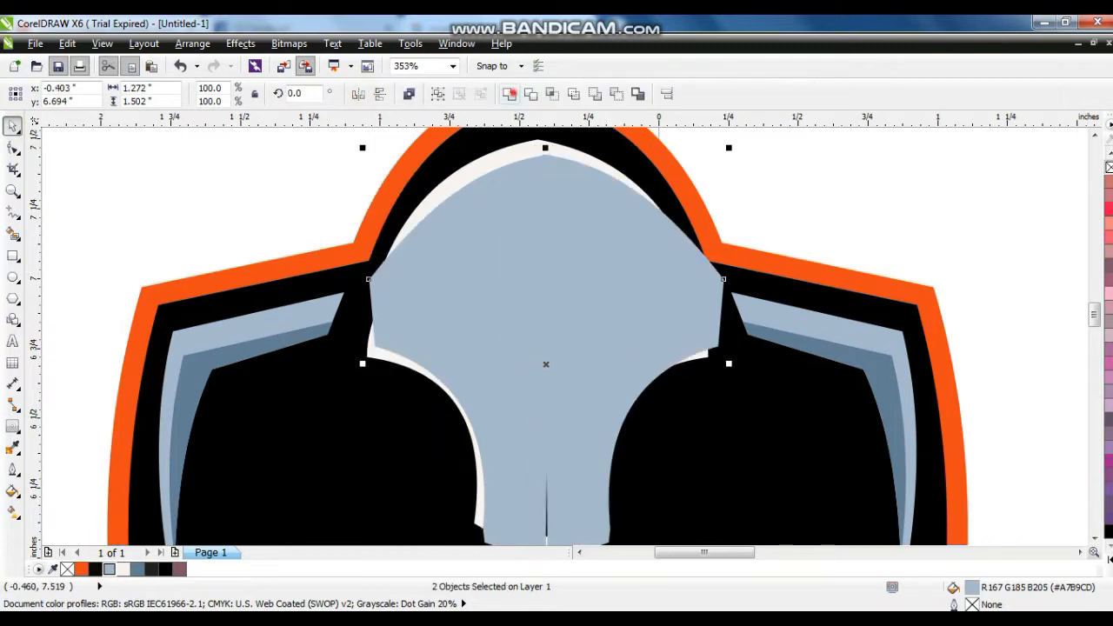
click(509, 94)
- Centre the welded blue-grey shape on the off-white face and PowerClip it inside the face
shift+click(513, 152)
key(c)
click(580, 210)
right_click(576, 208)
click(622, 24)
click(580, 155)
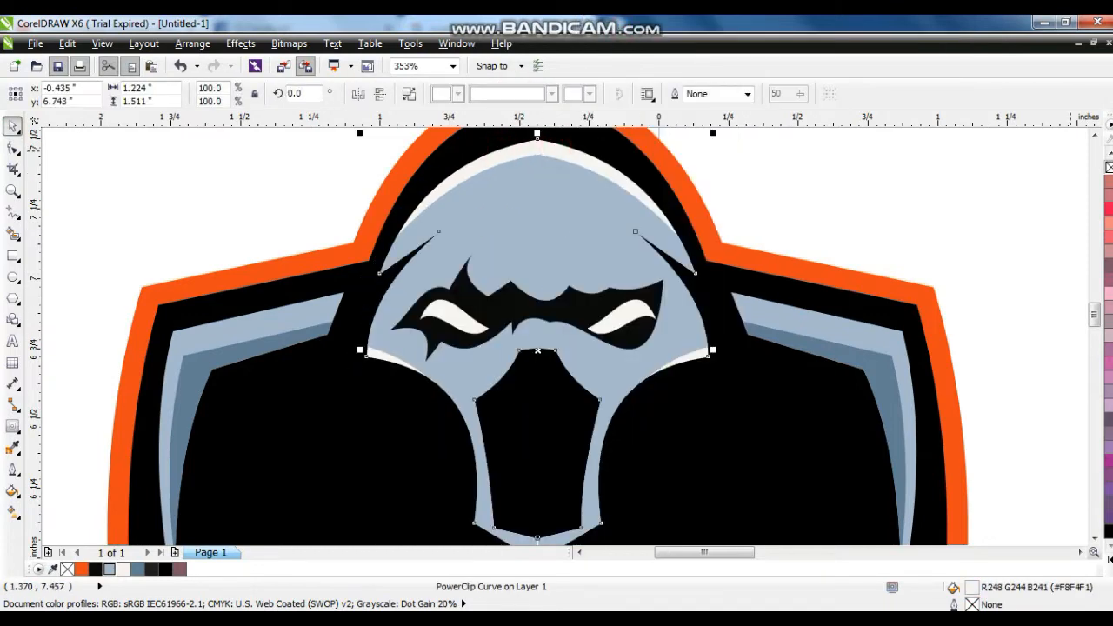
- Trace the left half of the sketch's jaw band as a closed polyline, about 0.82 in wide and 0.64 in tall
click(950, 215)
scroll(896, 291, down, 3)
double_click(281, 226)
click(265, 280)
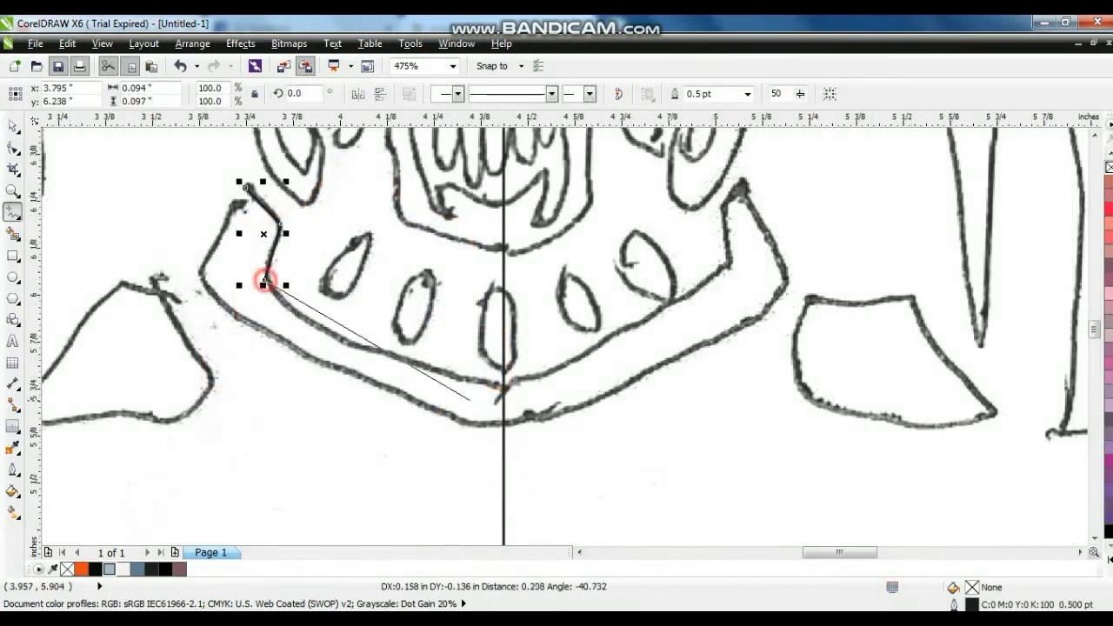
click(502, 384)
click(503, 425)
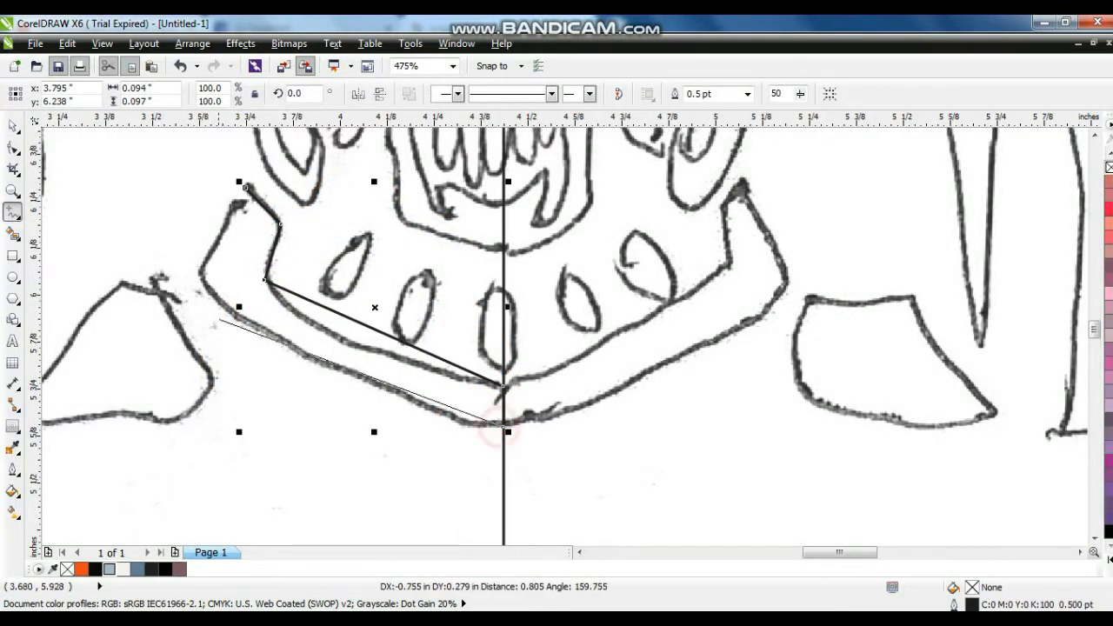
click(198, 278)
click(246, 187)
- Curve the long outer and inner edges and the short inner edge of the half jaw band along the sketch
click(13, 148)
drag(368, 359, 353, 374)
drag(372, 326, 356, 345)
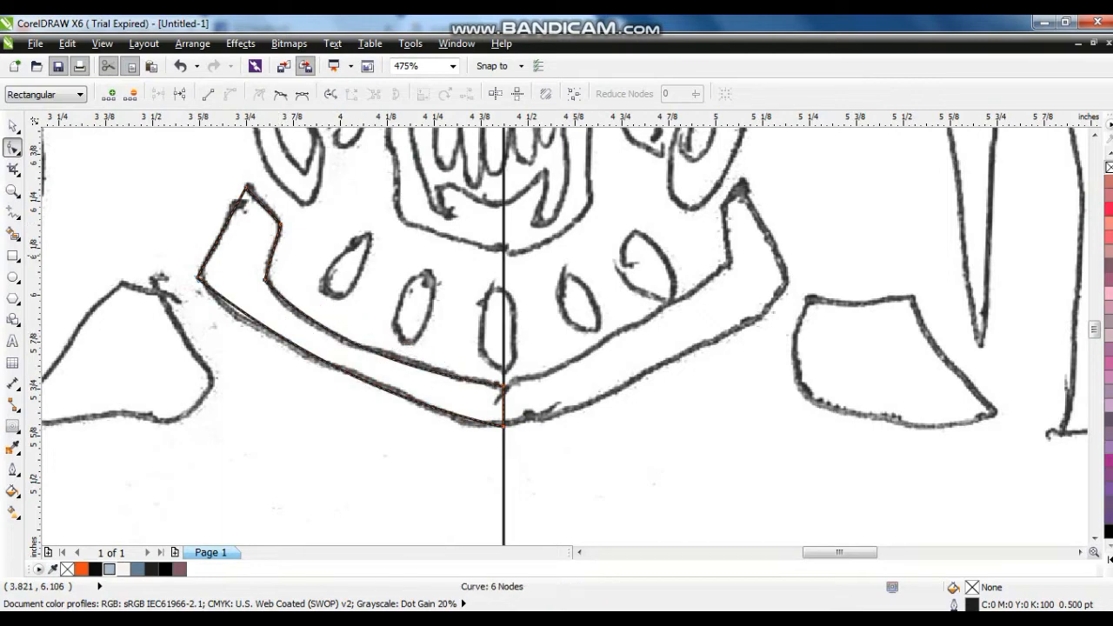
drag(261, 250, 261, 251)
click(13, 127)
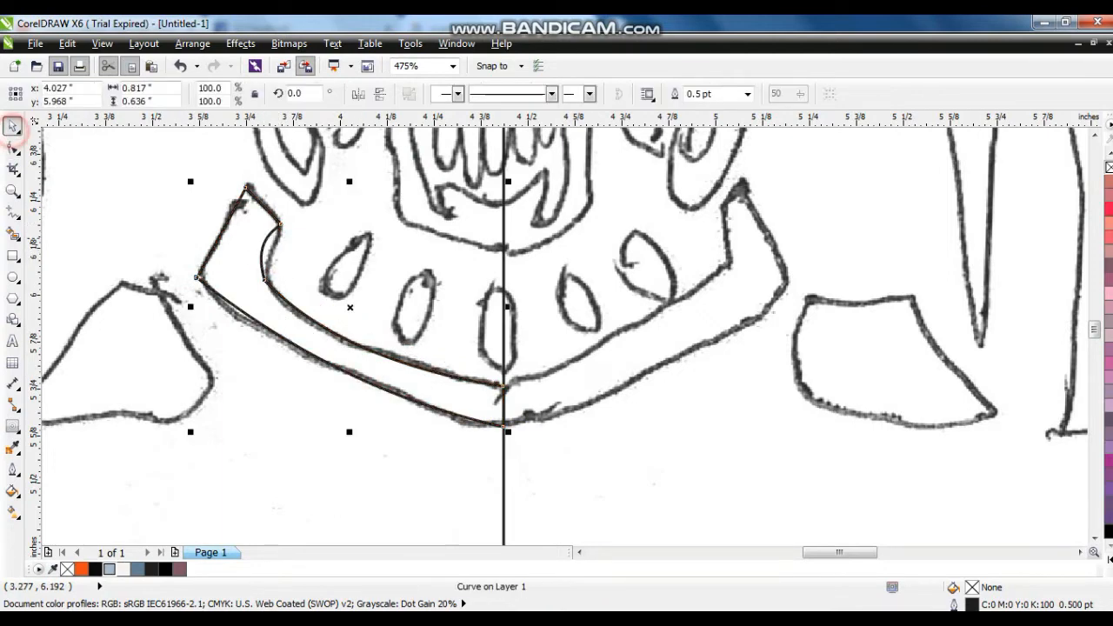
drag(347, 307, 362, 289)
key(ctrl+z)
drag(192, 307, 572, 355)
key(ctrl+z)
- Mirror a copy of the half jaw band across the sketch's centre line and weld both halves into one band
click(358, 94)
drag(350, 307, 651, 307)
shift+click(475, 380)
click(504, 94)
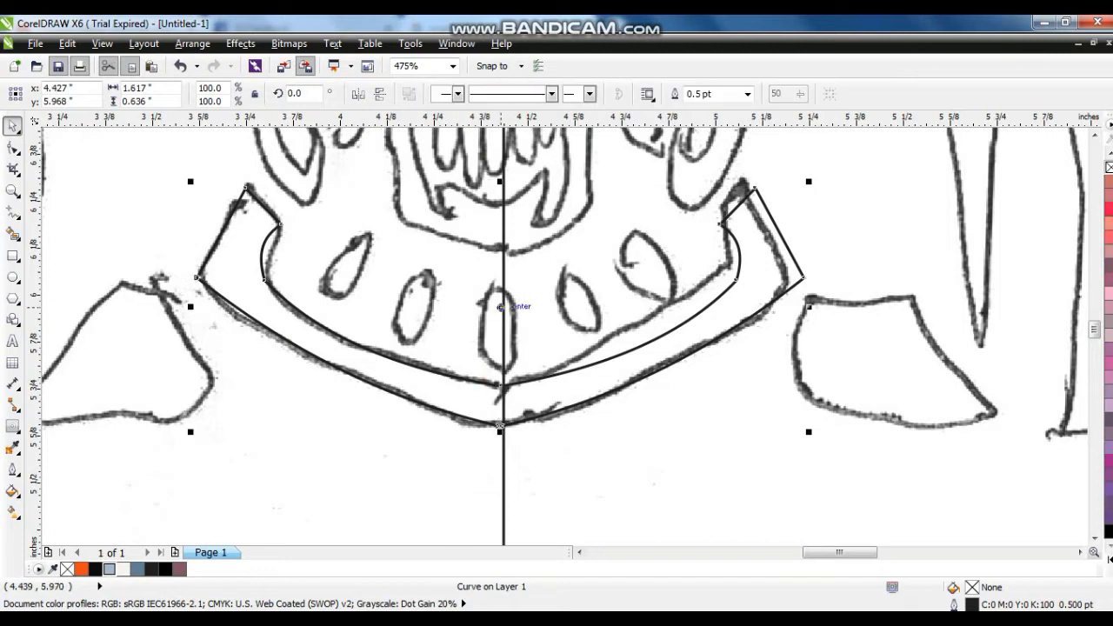
- Copy the jaw band about 0.035 in upward and fill the copy slate blue R98 G126 B150
click(587, 383)
drag(574, 369, 574, 355)
right_click(574, 356)
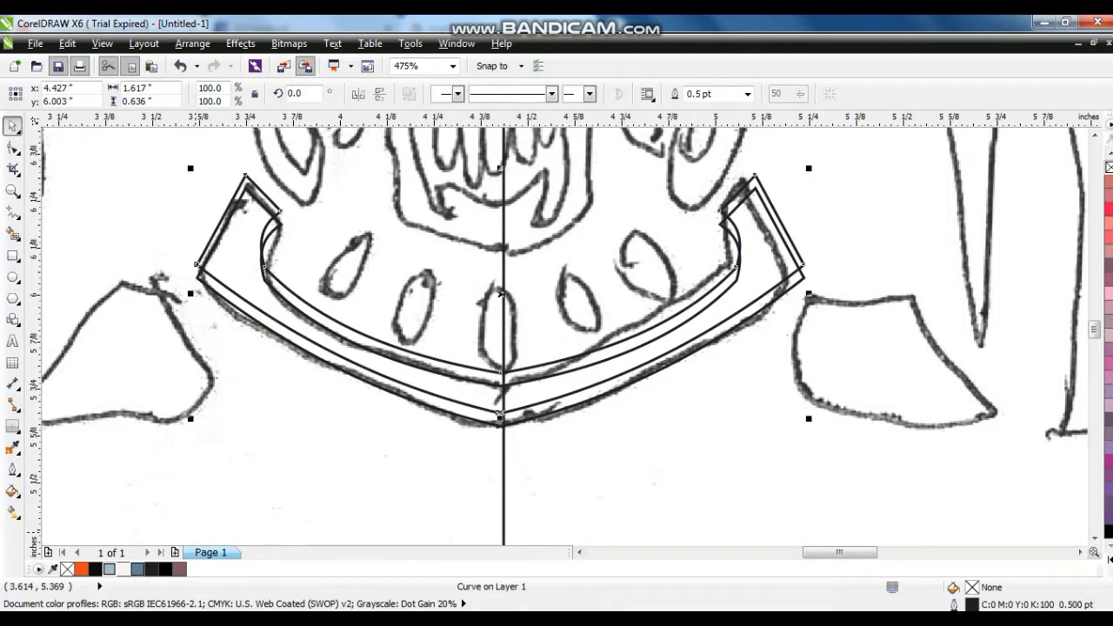
click(137, 568)
- PowerClip the slate-blue copy inside the original jaw band, fill the band off-white R248 G244 B241 and remove its outline
right_click(628, 339)
click(687, 21)
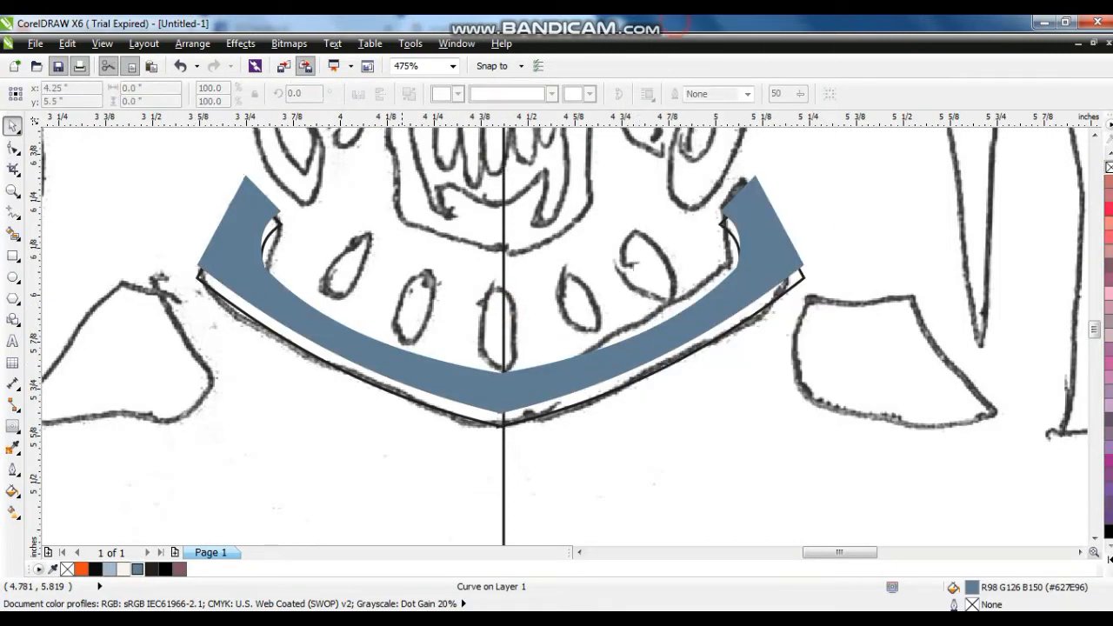
click(416, 400)
click(124, 570)
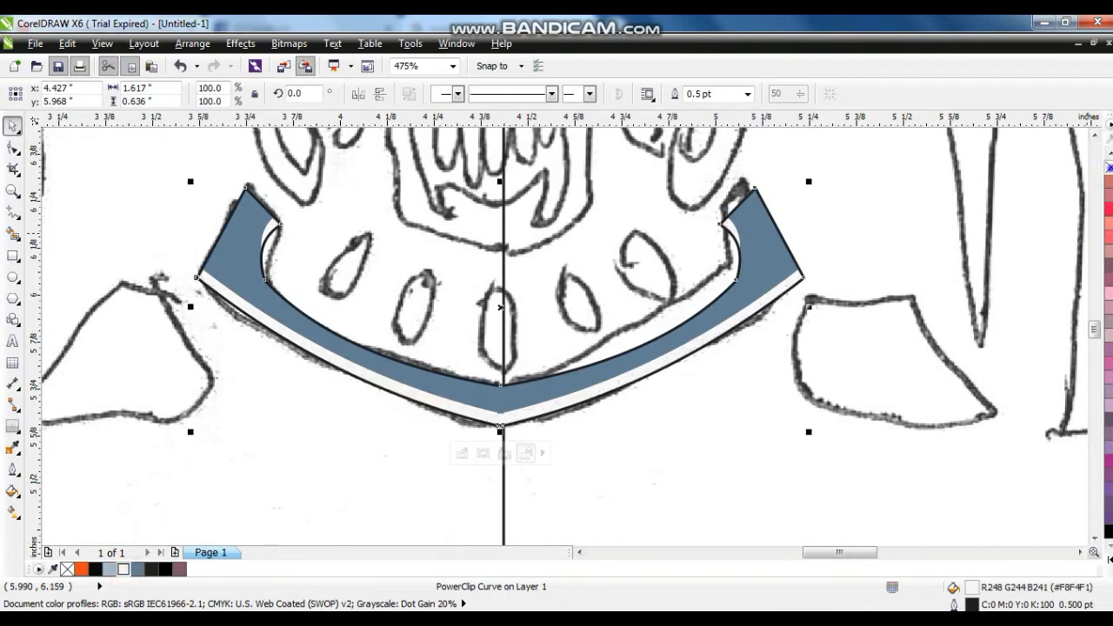
right_click(1110, 168)
- Move the shaded jaw band onto the badge below the face and centre it
key(F3)
shift+click(344, 213)
key(c)
click(544, 269)
click(428, 324)
click(584, 251)
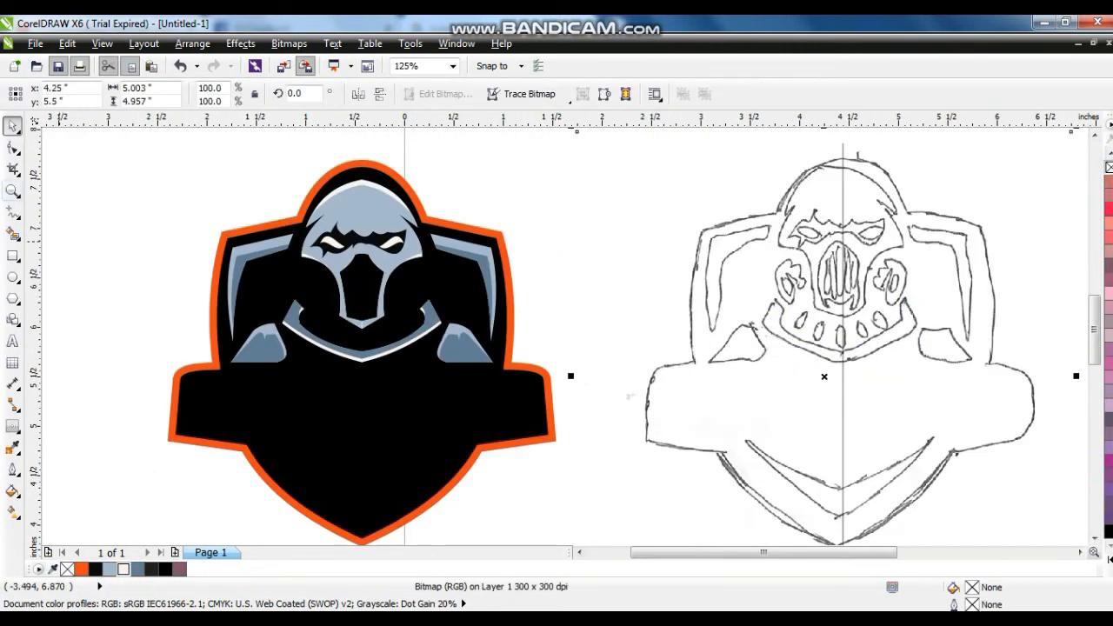
- Trace the leftmost teardrop vent inside the sketch's jaw band as a curved shape, about 0.12 in wide and 0.17 in tall
click(12, 192)
drag(729, 223, 986, 394)
drag(307, 291, 780, 474)
click(11, 214)
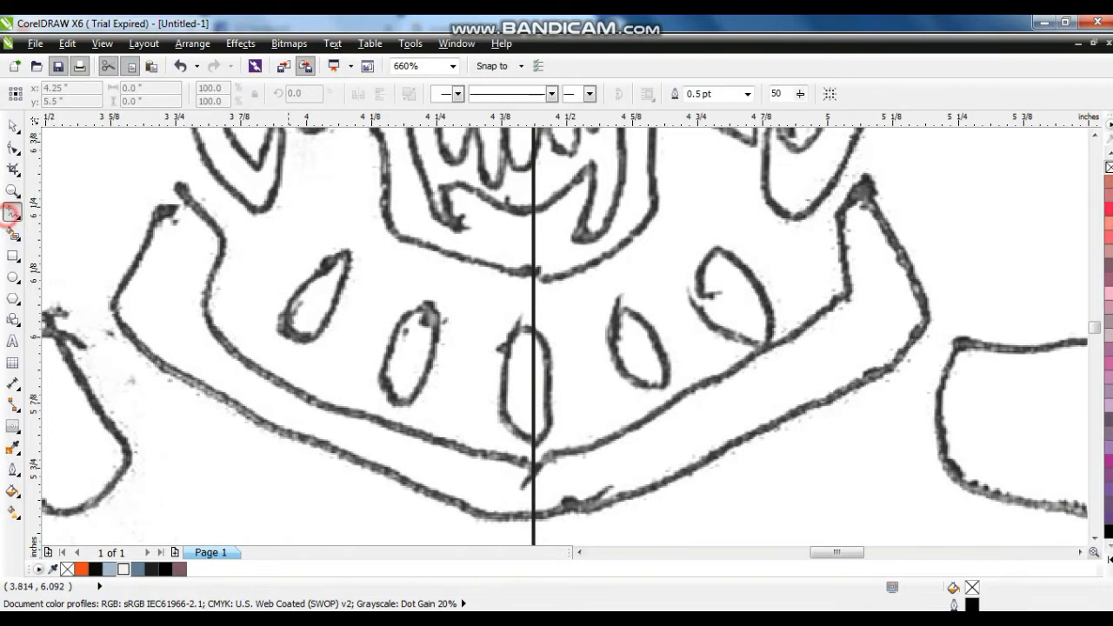
click(290, 337)
click(13, 148)
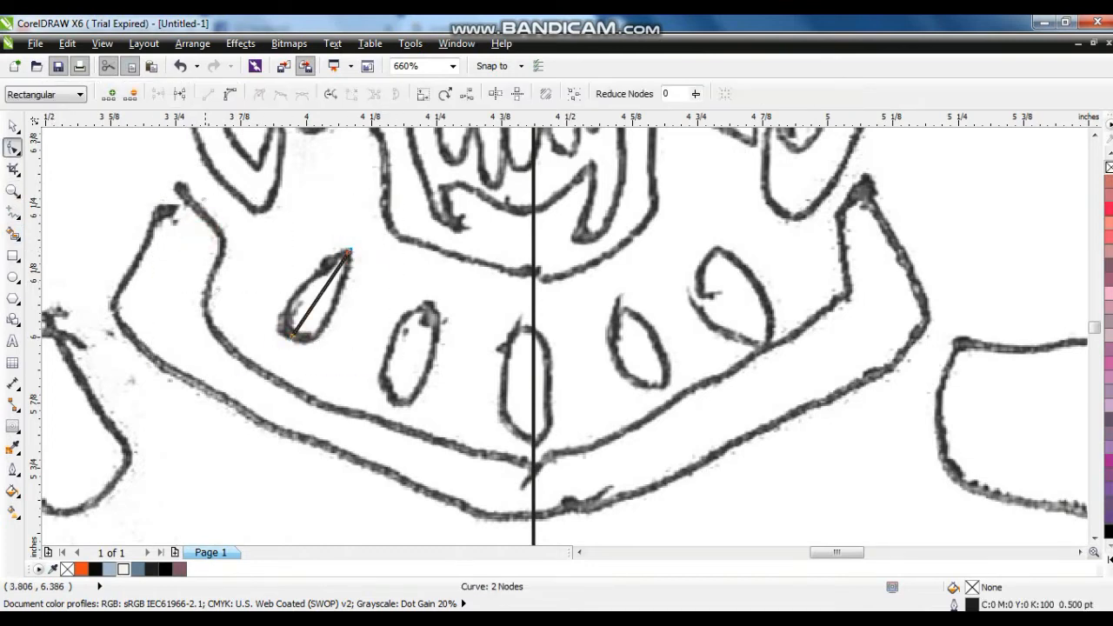
scroll(199, 279, up, 2)
drag(470, 340, 440, 383)
- Make a copy of the teardrop scaled to 78.1% toward its tip and fill it orange R238 G73 B25 without an outline
click(12, 126)
drag(399, 437, 433, 389)
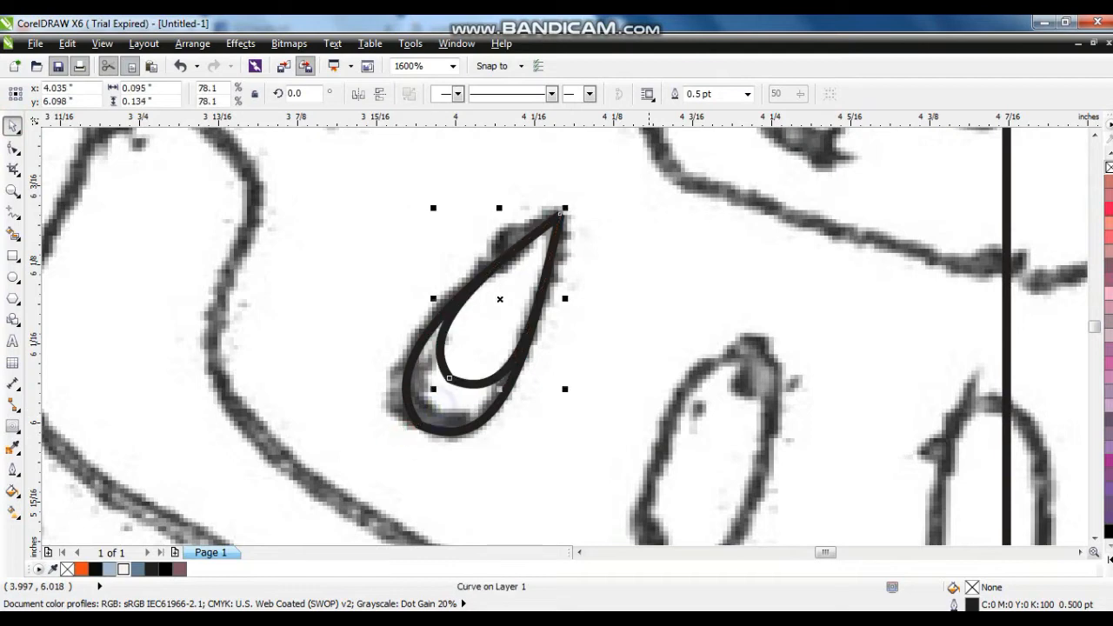
click(81, 569)
right_click(67, 568)
- Try orange R238 G73 B25, black R10 G10 B10 and dark brown R72 G27 B14 fills on the outer teardrop
click(464, 429)
click(81, 568)
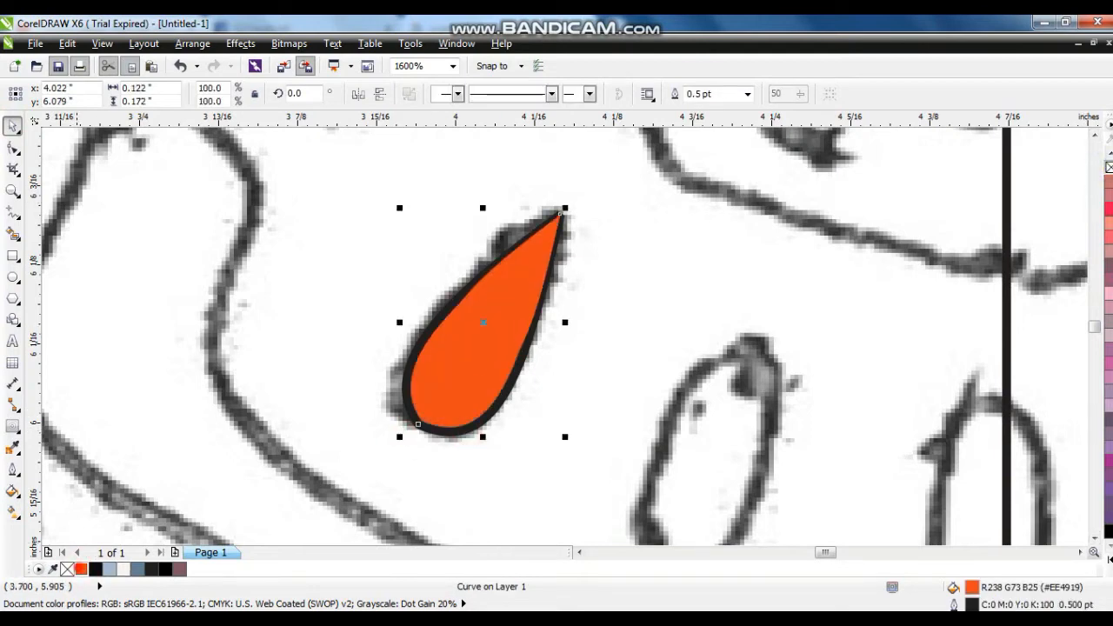
click(94, 570)
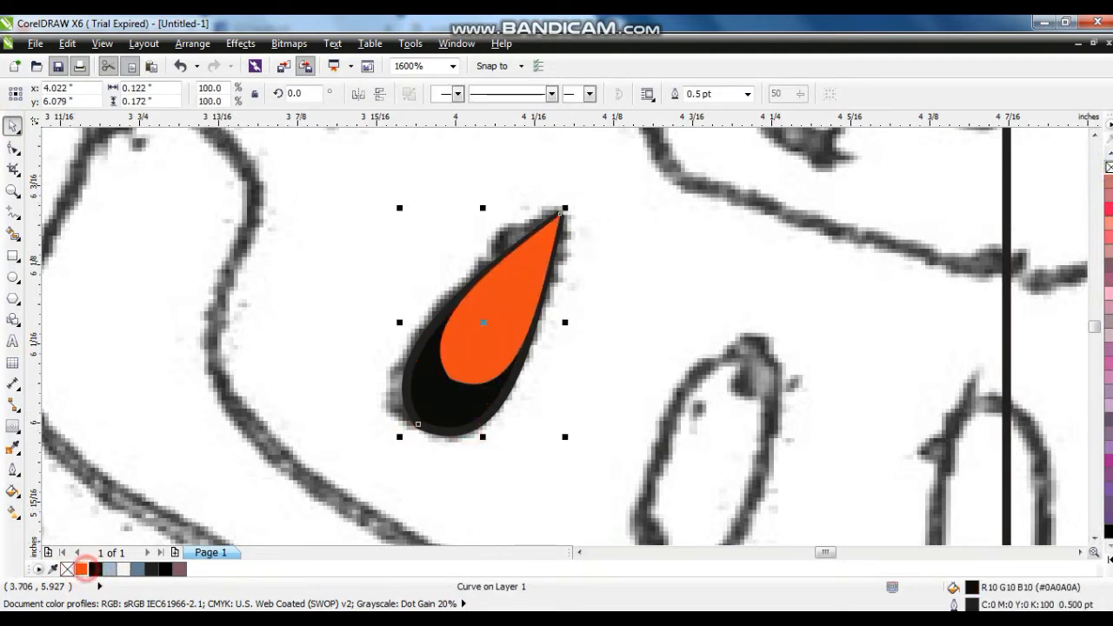
ctrl+click(81, 570)
ctrl+click(81, 570)
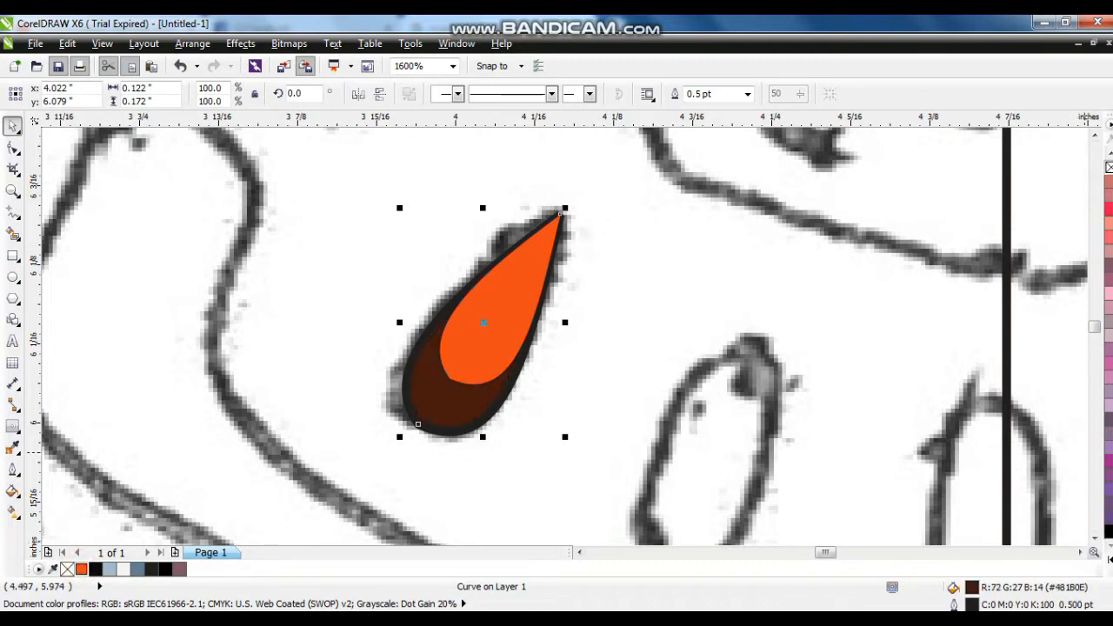
- Fill the outer teardrop red C0 M100 Y100 K0 and PowerClip the smaller orange teardrop inside it
click(1111, 561)
click(1062, 374)
click(465, 367)
right_click(509, 314)
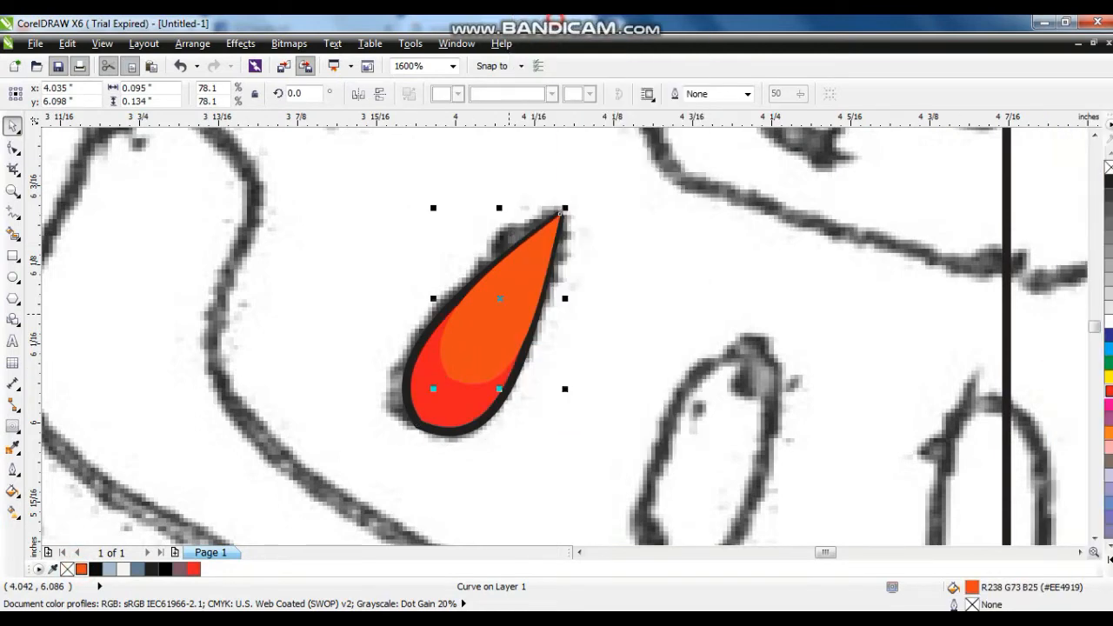
click(550, 184)
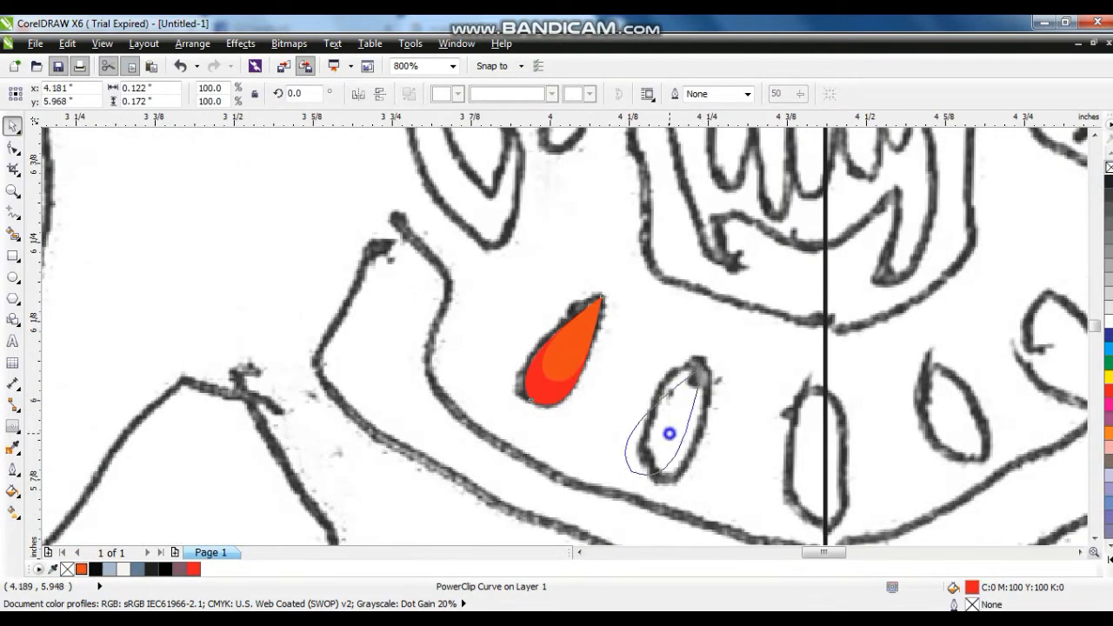
- Place a copy of the teardrop on the second sketched vent and mirror copies of both onto the opposite side
drag(666, 435, 667, 470)
shift+click(570, 367)
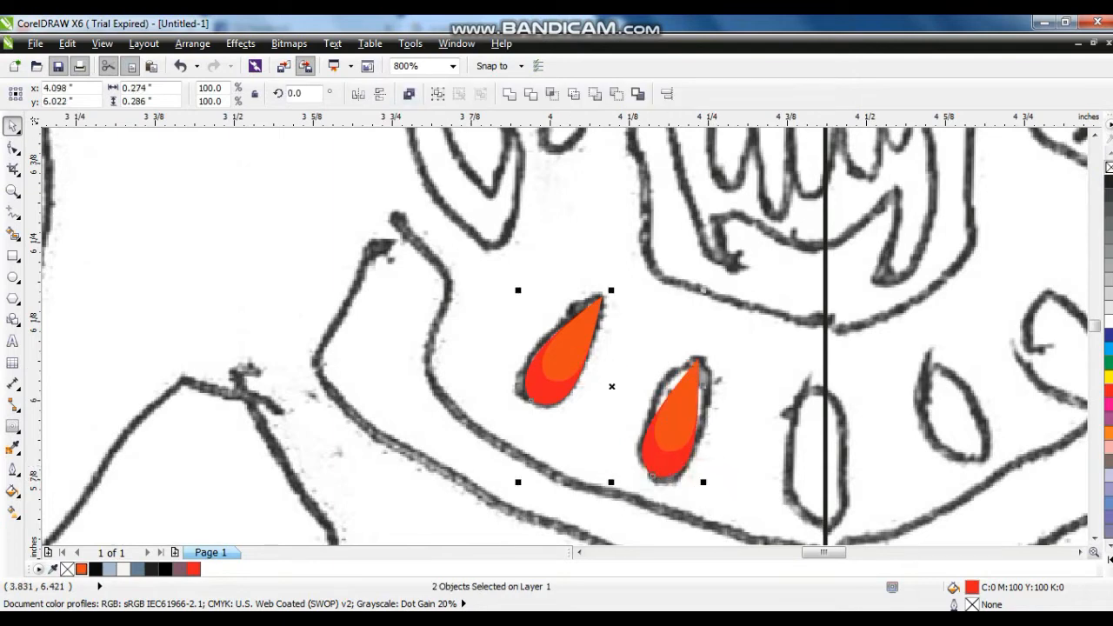
key(plus)
click(359, 94)
drag(1060, 367, 1052, 368)
- Place a teardrop copy on the middle vent at the centre line and rotate it upright
drag(936, 439, 812, 439)
right_click(813, 440)
click(819, 441)
drag(859, 481, 839, 488)
drag(833, 447, 832, 488)
- Select all five teardrop vents and group them
shift+click(958, 433)
shift+click(1040, 359)
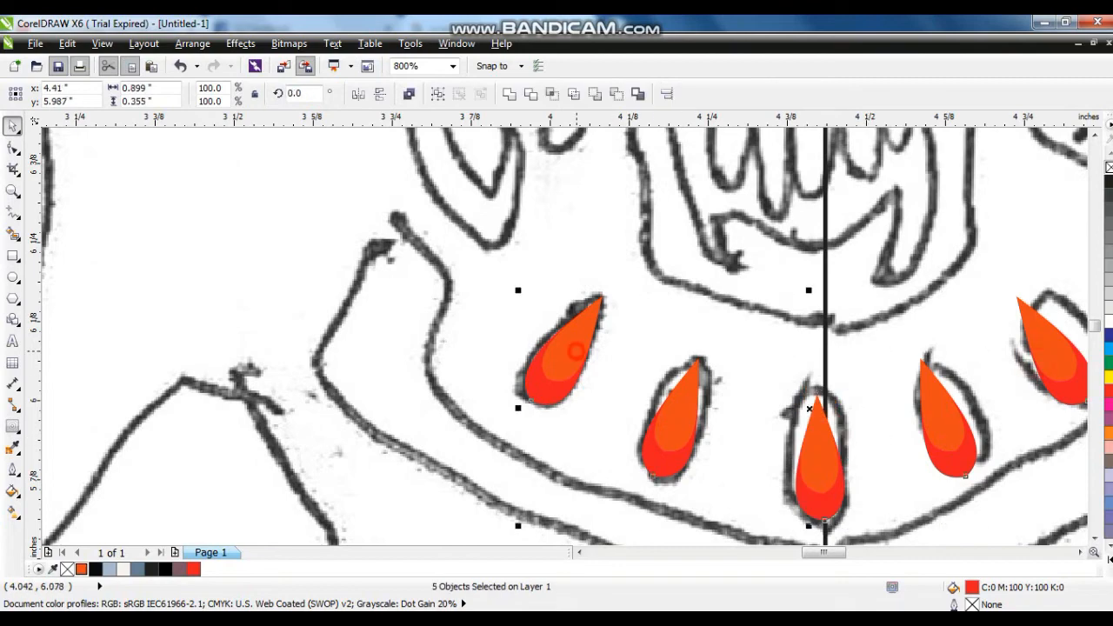
shift+click(577, 351)
key(ctrl+g)
- Move the teardrop group onto the badge, centred between the mouth guard and the jaw band
scroll(619, 420, down, 3)
shift+click(187, 474)
key(c)
key(Escape)
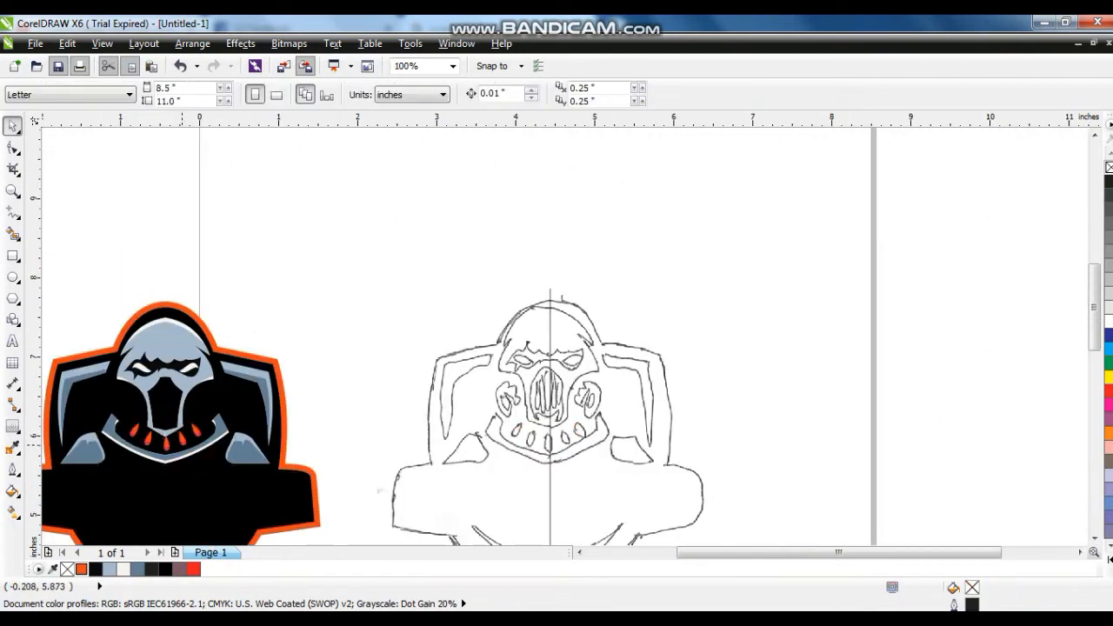
click(183, 444)
scroll(171, 434, up, 3)
drag(524, 421, 522, 453)
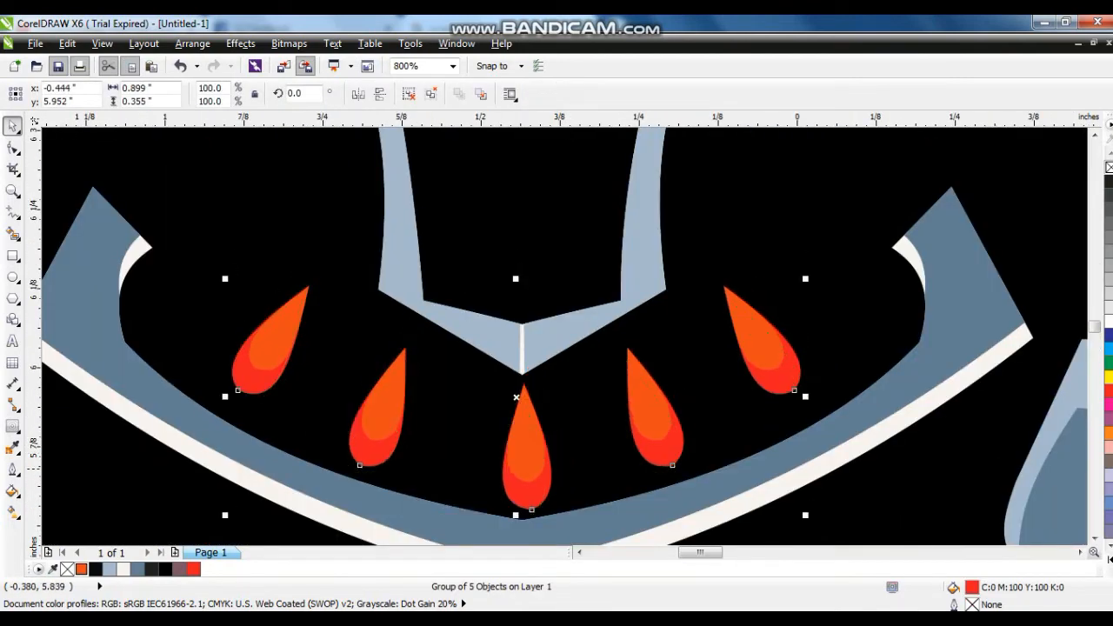
- Trace the left half of the central grille bar in the sketch's mouth guard as a closed polyline
scroll(570, 463, down, 3)
click(334, 466)
drag(334, 466, 128, 304)
click(11, 190)
drag(666, 186, 864, 359)
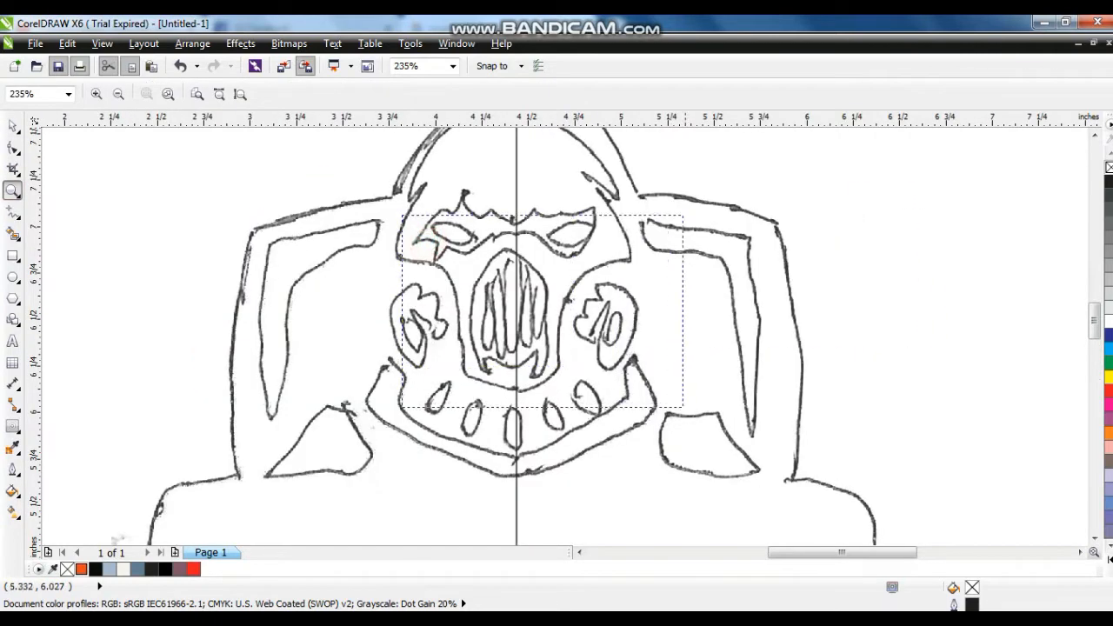
drag(683, 407, 682, 408)
drag(669, 482, 669, 481)
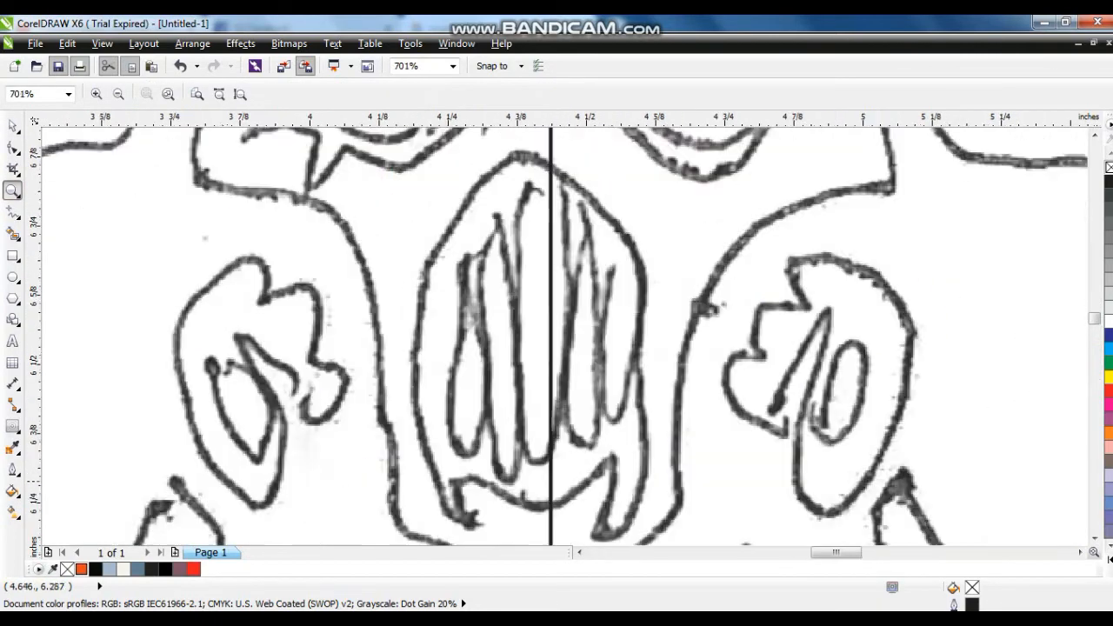
click(12, 212)
click(533, 189)
double_click(513, 217)
double_click(523, 434)
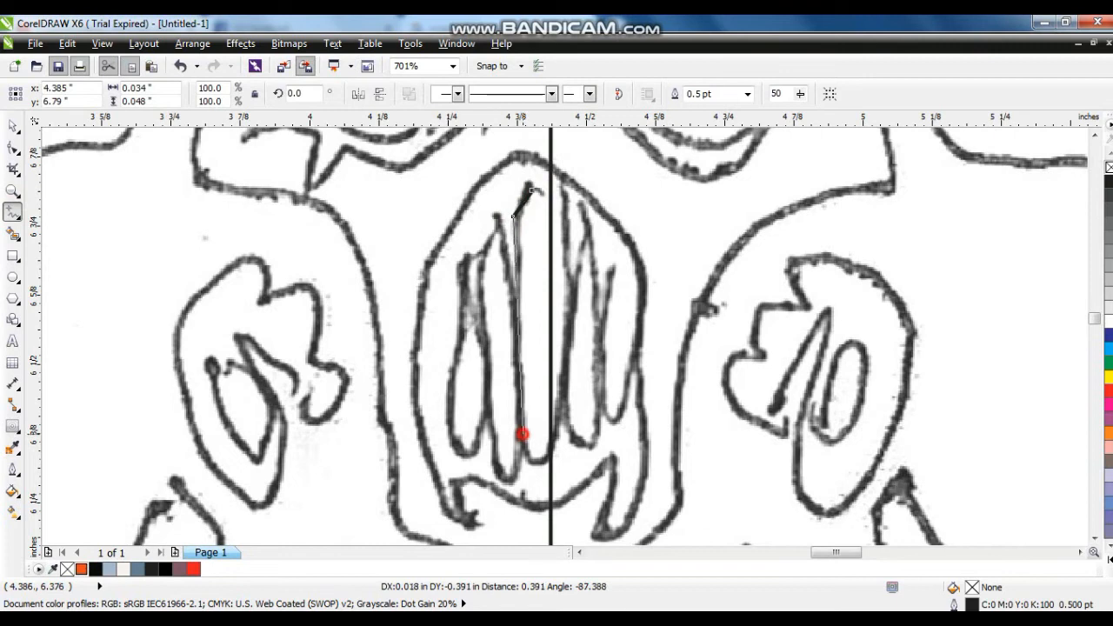
double_click(542, 467)
click(534, 189)
- Move the half bar's top and bottom nodes to the centre line and curve its outer side inward
click(12, 148)
drag(533, 189, 550, 189)
drag(519, 321, 531, 320)
click(12, 126)
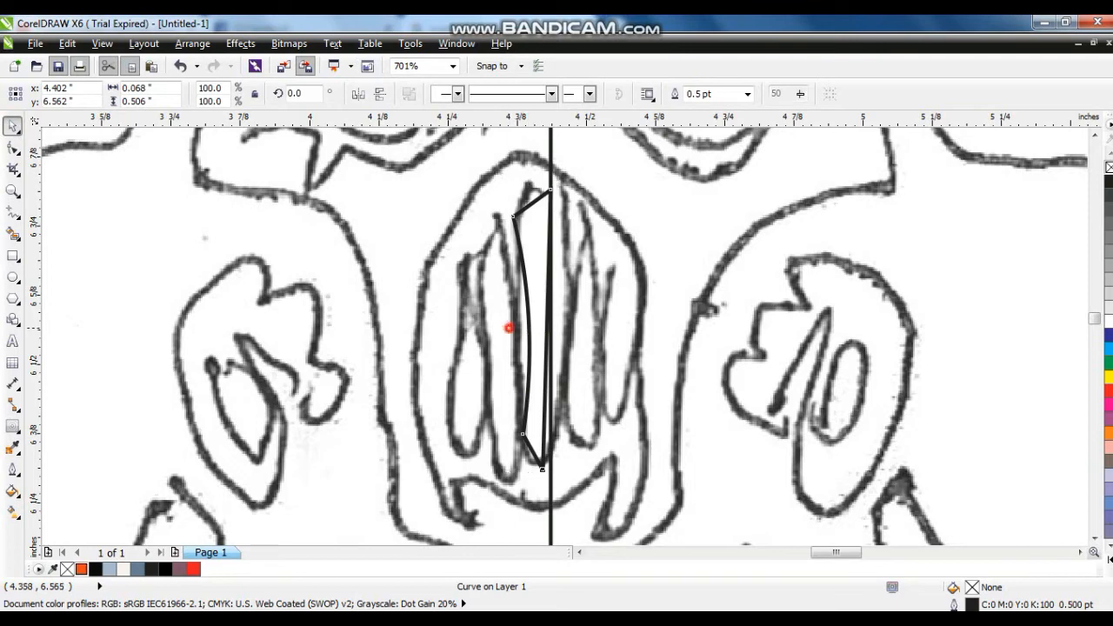
click(12, 189)
click(530, 429)
click(12, 148)
drag(527, 456, 549, 460)
click(12, 126)
- Mirror a copy of the half bar across the centre line and combine the two halves
key(shift+F2)
key(KP_Add)
click(358, 94)
drag(585, 340, 631, 340)
shift+click(569, 161)
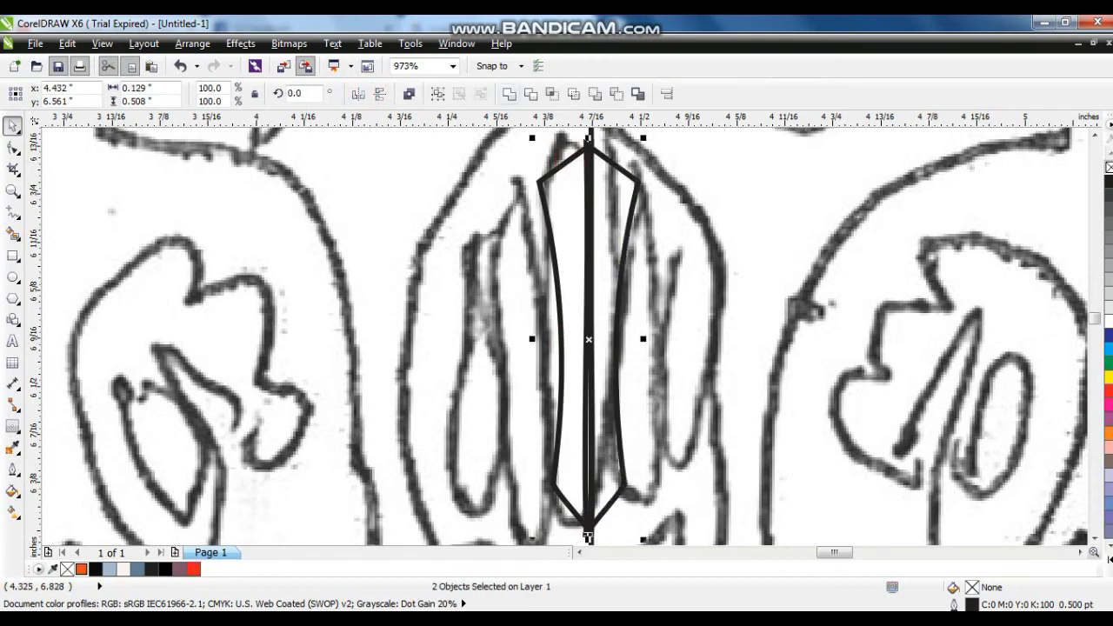
key(ctrl+l)
- Fill the central grille bar red and remove its outline
click(1109, 335)
click(193, 569)
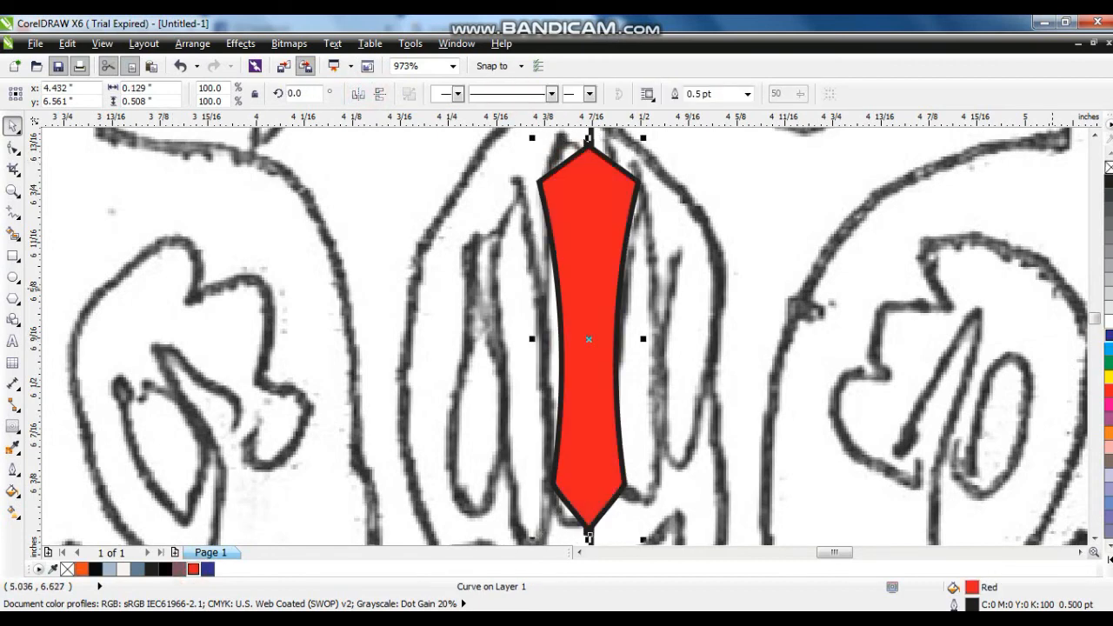
right_click(1109, 167)
key(Escape)
- Trace a slim vertical bar beside the central grille bar in the sketch's mouth guard as a closed polyline
click(12, 192)
right_click(339, 247)
drag(499, 255, 723, 462)
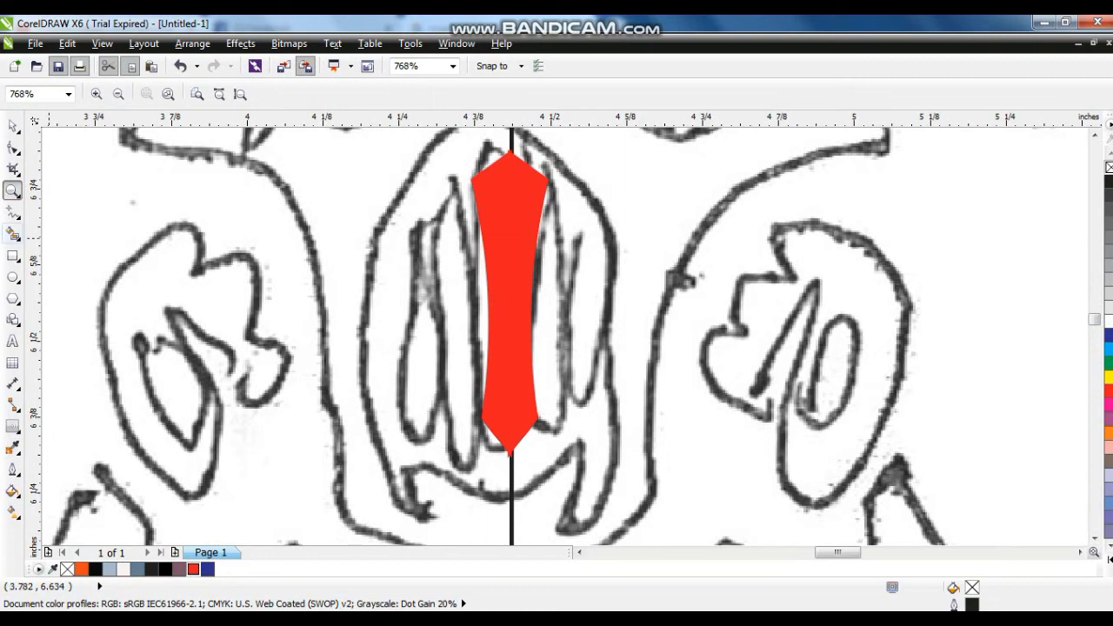
click(12, 212)
double_click(472, 467)
double_click(456, 449)
double_click(439, 221)
click(454, 188)
- Convert the slim bar's sides to curves, bend them to follow the sketch, and fill the bar red
key(F10)
click(283, 172)
key(ctrl+a)
key(shift+F2)
click(229, 94)
mouse_move(574, 305)
mouse_down()
mouse_move(586, 306)
mouse_move(562, 316)
mouse_up()
click(17, 150)
click(1108, 392)
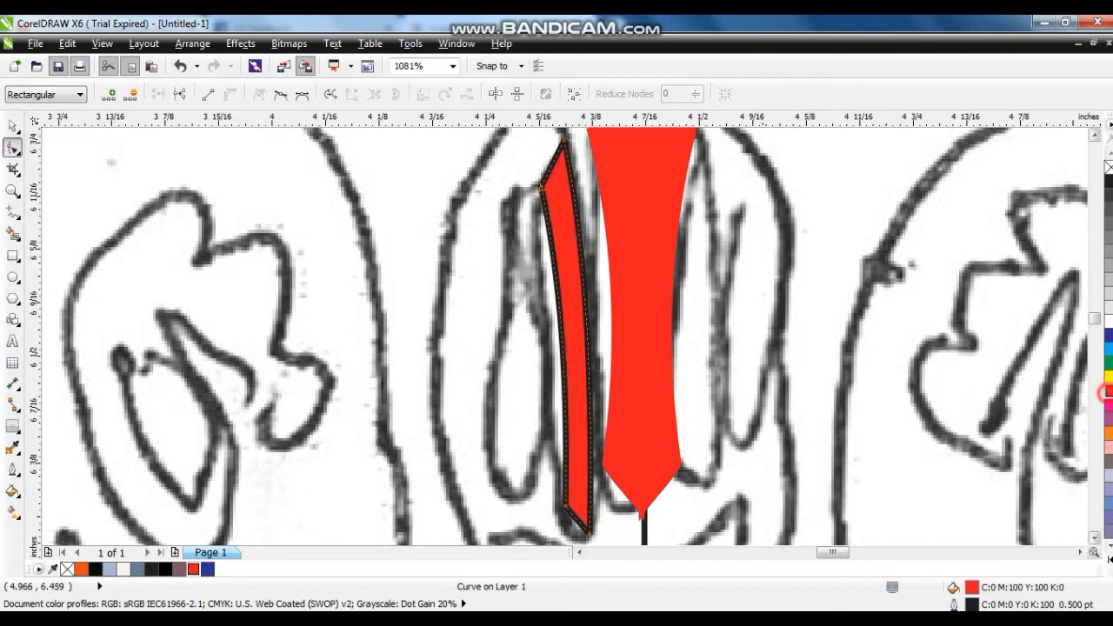
- Copy the slim bar outward as a shorter second bar following the sketch, and select both bars
click(13, 126)
drag(568, 274, 520, 281)
right_click(520, 281)
drag(548, 142, 541, 187)
drag(526, 336, 543, 351)
shift+click(571, 320)
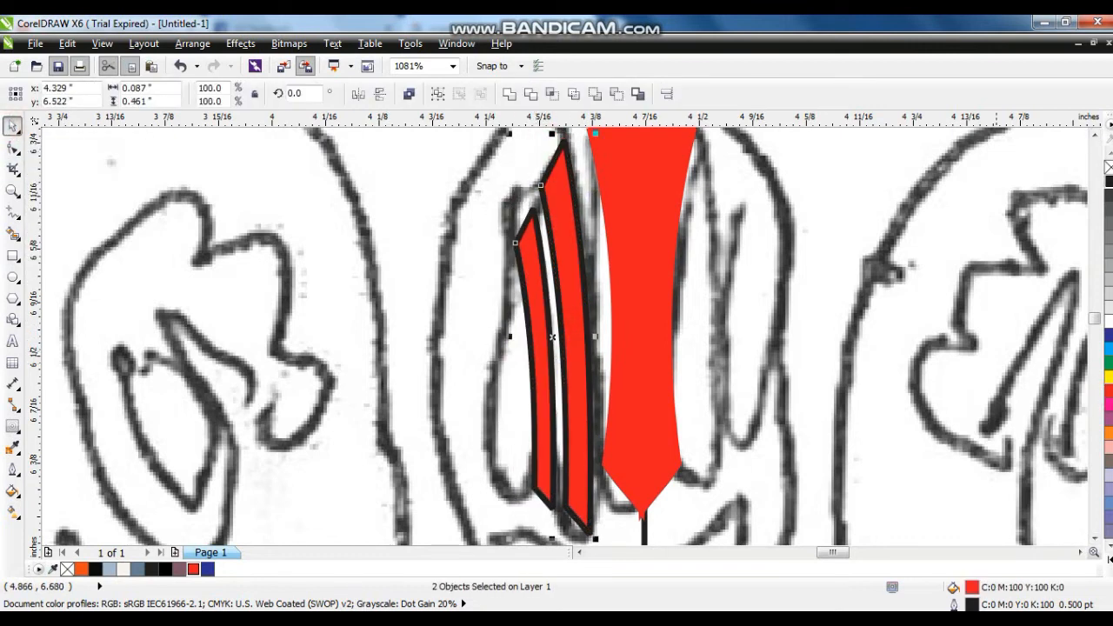
- Remove the side bars' outlines, mirror a grouped copy to the other side, and group everything centred with the central bar
right_click(1105, 168)
key(ctrl+g)
click(358, 94)
drag(562, 313, 735, 313)
shift+click(582, 385)
key(ctrl+g)
shift+click(653, 400)
key(c)
scroll(654, 402, down, 2)
key(ctrl+g)
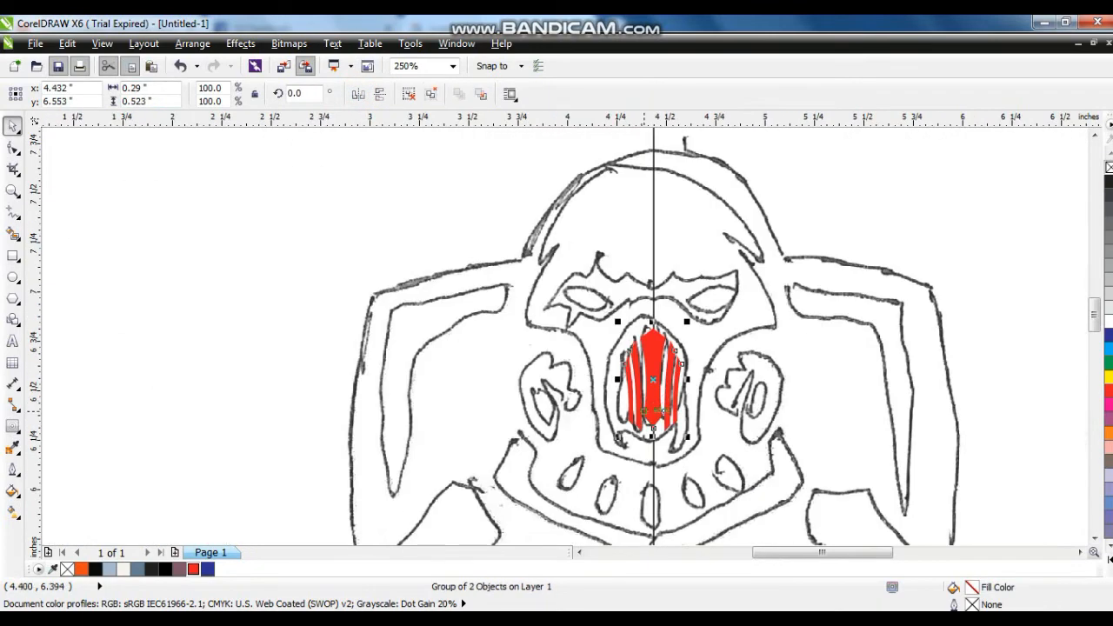
- Move the red grille group onto the coloured badge's mouth area and centre it horizontally with the mask
scroll(645, 415, down, 1)
drag(645, 393, 165, 393)
shift+click(174, 331)
key(c)
key(shift+F2)
drag(566, 385, 565, 422)
key(ctrl+z)
shift+click(701, 398)
scroll(661, 387, down, 3)
drag(487, 273, 879, 501)
key(shift+F2)
click(785, 513)
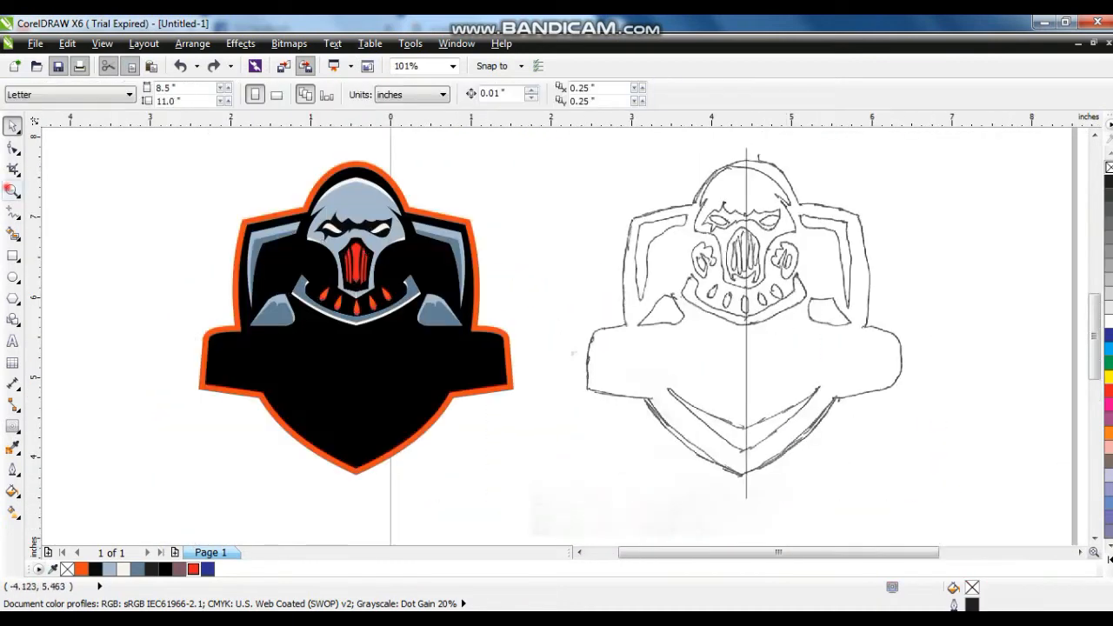
- Trace the left half of the chevron in the sketch's lower shield as a closed polyline ending near the centre line
click(12, 192)
drag(620, 323, 924, 506)
click(13, 213)
click(498, 416)
double_click(498, 366)
double_click(318, 272)
click(499, 416)
- Convert the half chevron's segments to curves and bend its upper and lower edges to match the sketch
click(12, 147)
drag(193, 201, 634, 472)
key(shift+F2)
click(230, 94)
drag(632, 388, 607, 404)
drag(669, 325, 662, 341)
- Duplicate the half chevron slightly lower, fill the copy slate blue (#627E96), and remove its outline
click(12, 126)
drag(565, 337, 571, 373)
right_click(571, 373)
click(137, 570)
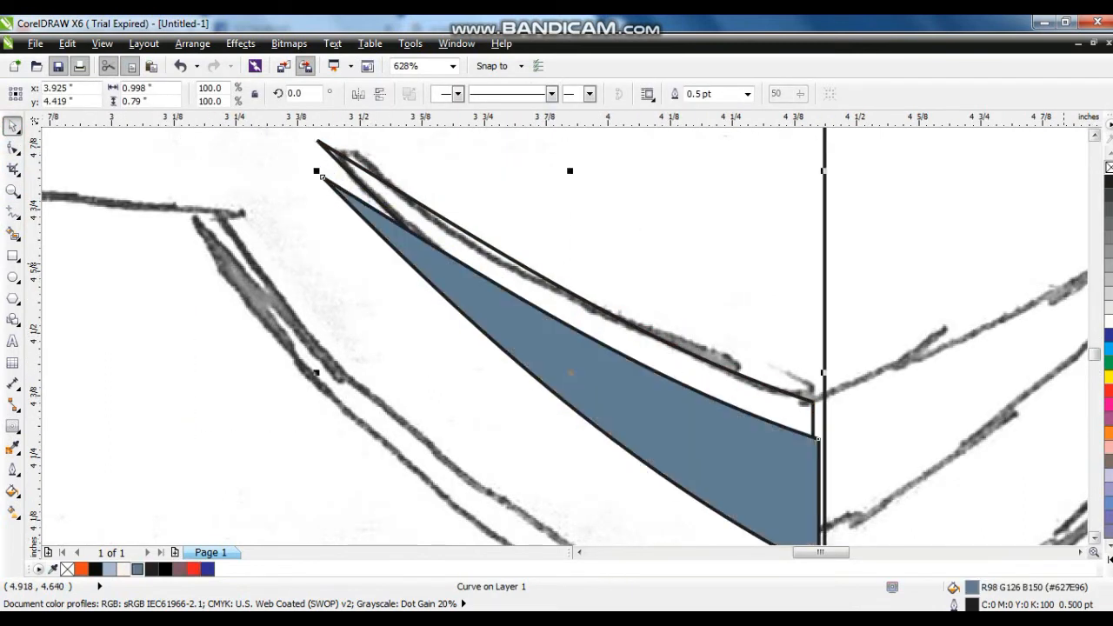
right_click(1109, 167)
- PowerClip the slate blue copy inside the original half chevron, then fill the container light blue-grey (#A7B9CD) without an outline
right_click(638, 381)
right_click(583, 369)
click(638, 25)
click(450, 220)
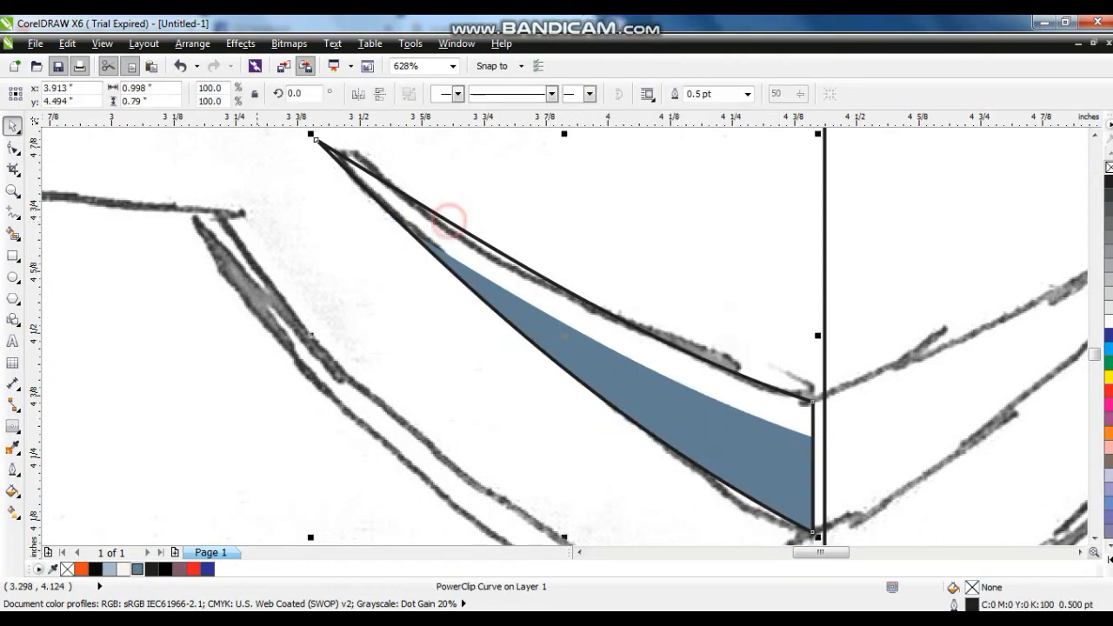
click(110, 570)
right_click(1109, 168)
- Mirror a copy of the shaded half chevron across the centre line and group the two halves
key(F3)
click(358, 94)
drag(541, 359, 786, 360)
shift+click(657, 364)
key(ctrl+g)
scroll(648, 376, down, 2)
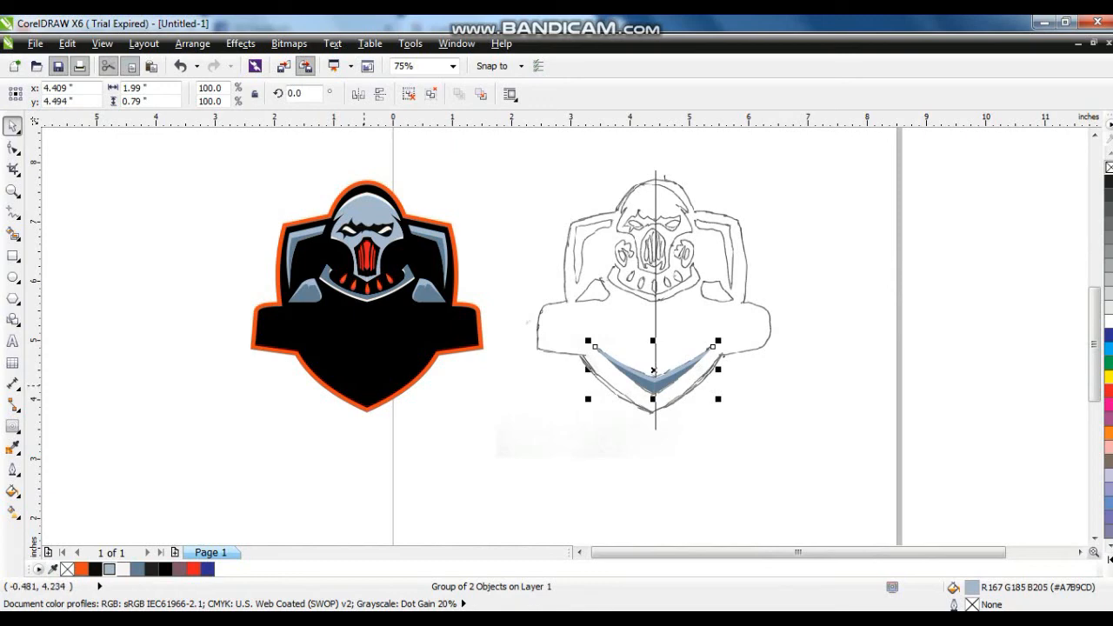
- Move the shaded chevron onto the lower shield of the coloured badge
drag(649, 390, 362, 391)
click(432, 460)
drag(204, 162, 887, 457)
key(shift+F2)
key(Escape)
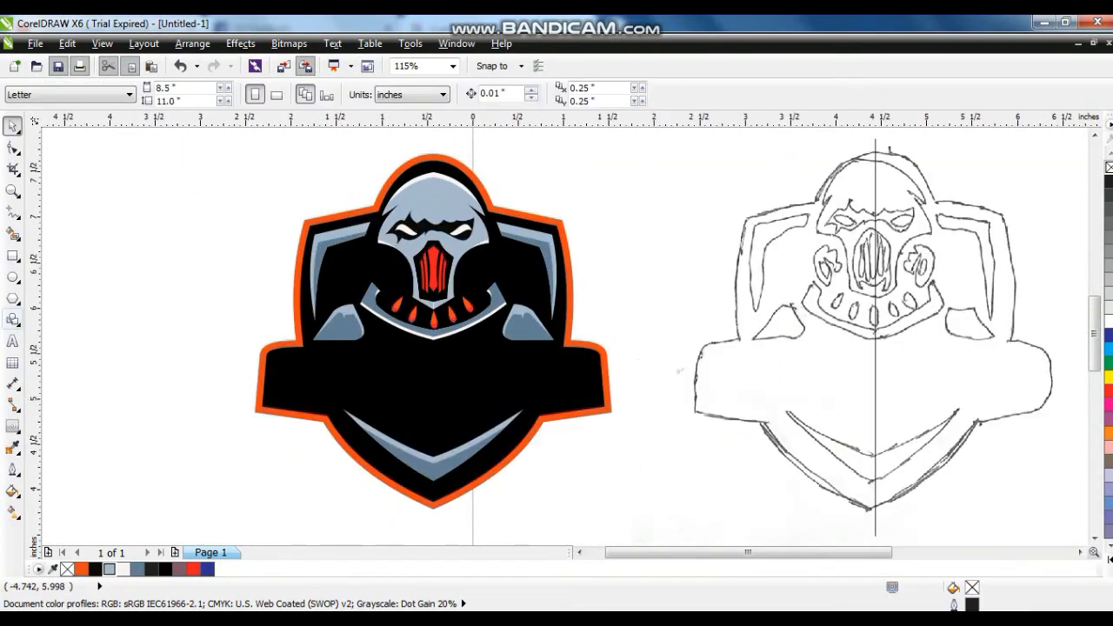
- Add the artistic text FLAWED beside the badge and set its font to Dameron
key(F8)
click(76, 294)
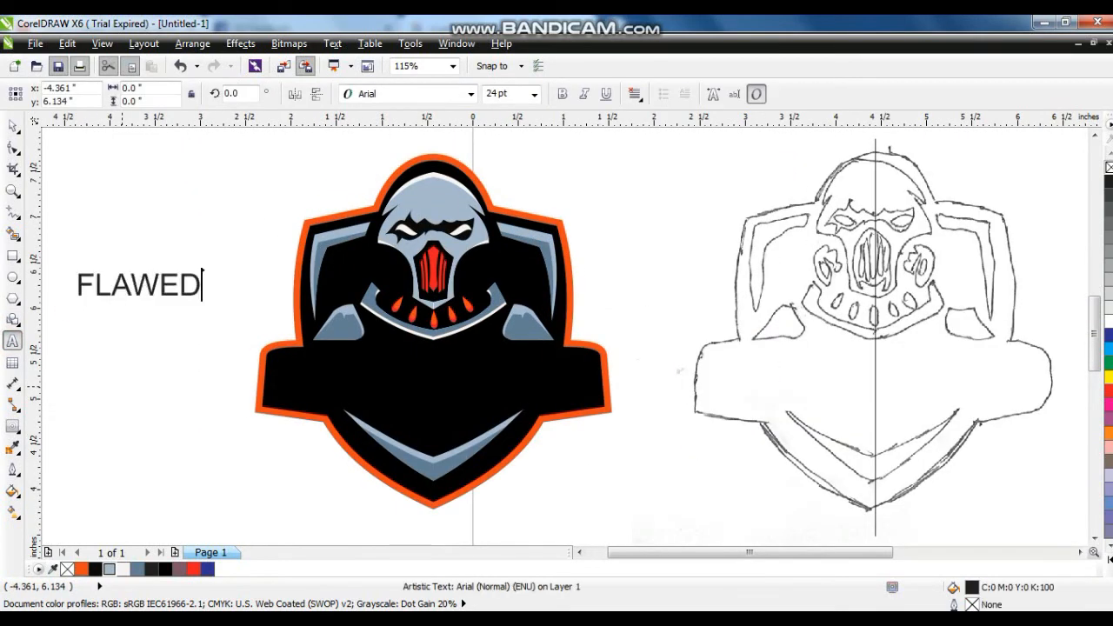
key(ctrl+space)
click(469, 94)
drag(666, 221, 666, 280)
click(391, 212)
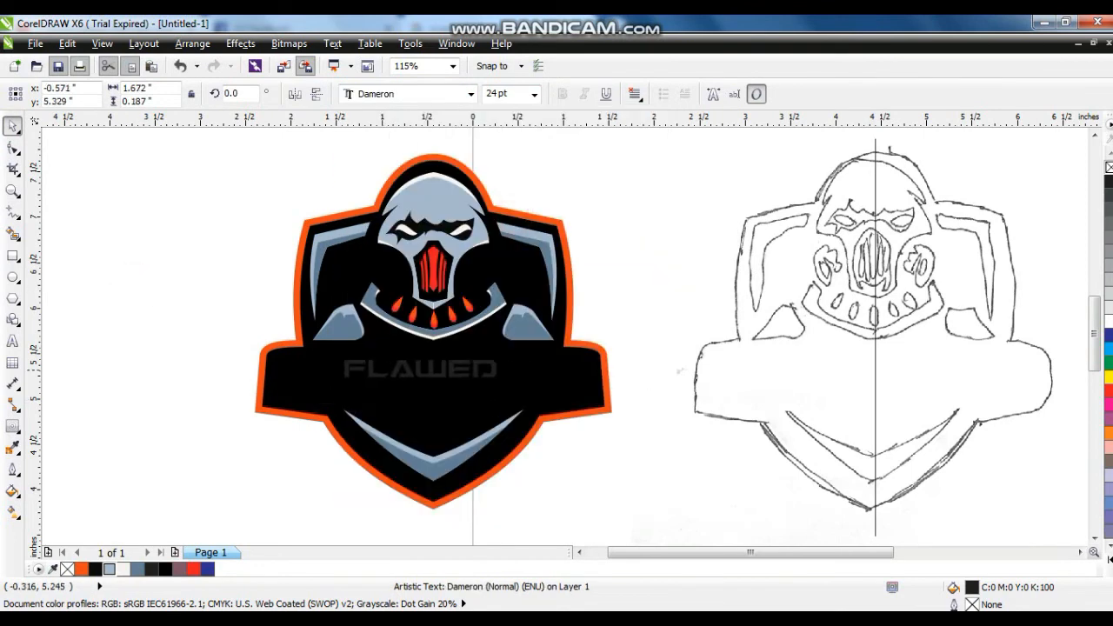
- Scale FLAWED to about 3.45 inches wide on the badge's banner, fill it white, and centre it horizontally
drag(497, 378, 587, 396)
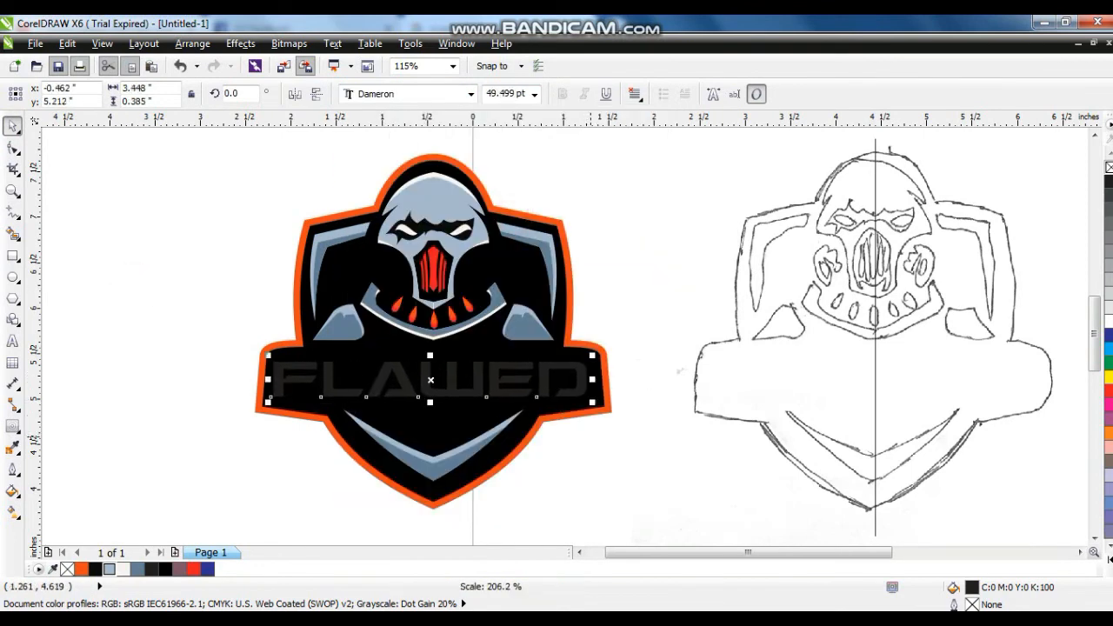
click(1109, 322)
shift+click(462, 420)
key(c)
key(Escape)
click(452, 396)
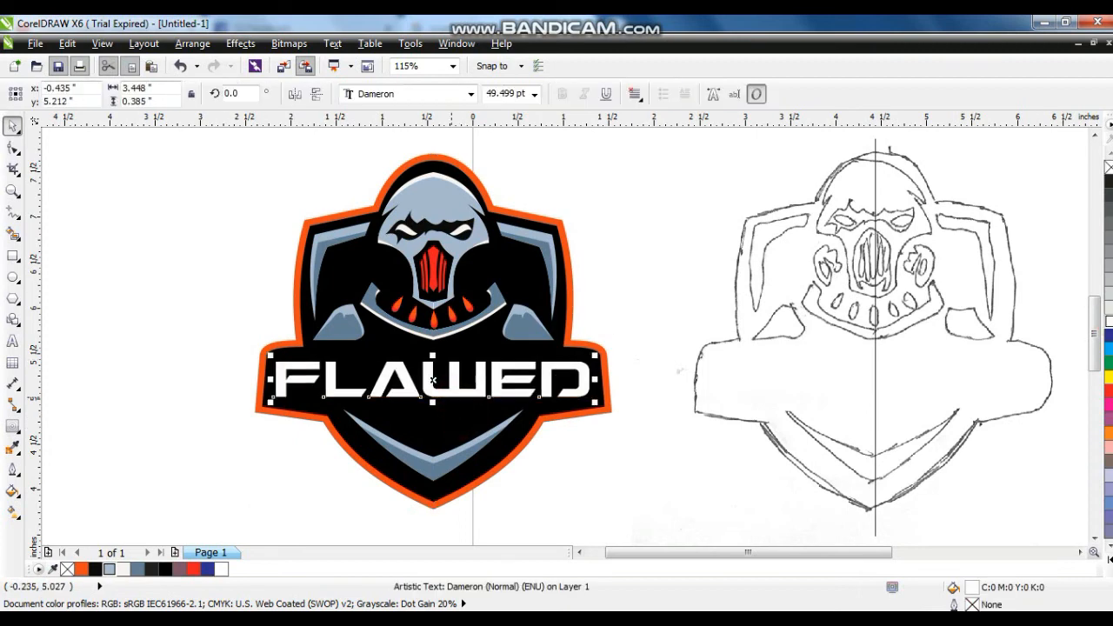
- Make a smaller copy of the FLAWED text at about 20.6 pt and change its wording to BOT
drag(597, 404, 504, 391)
right_click(504, 391)
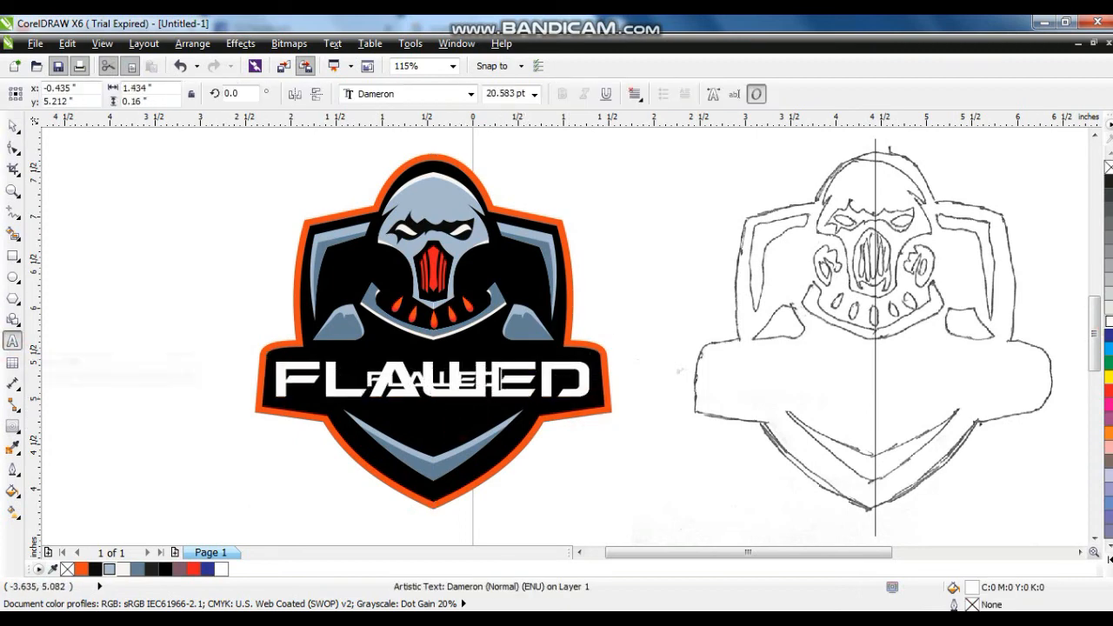
click(13, 126)
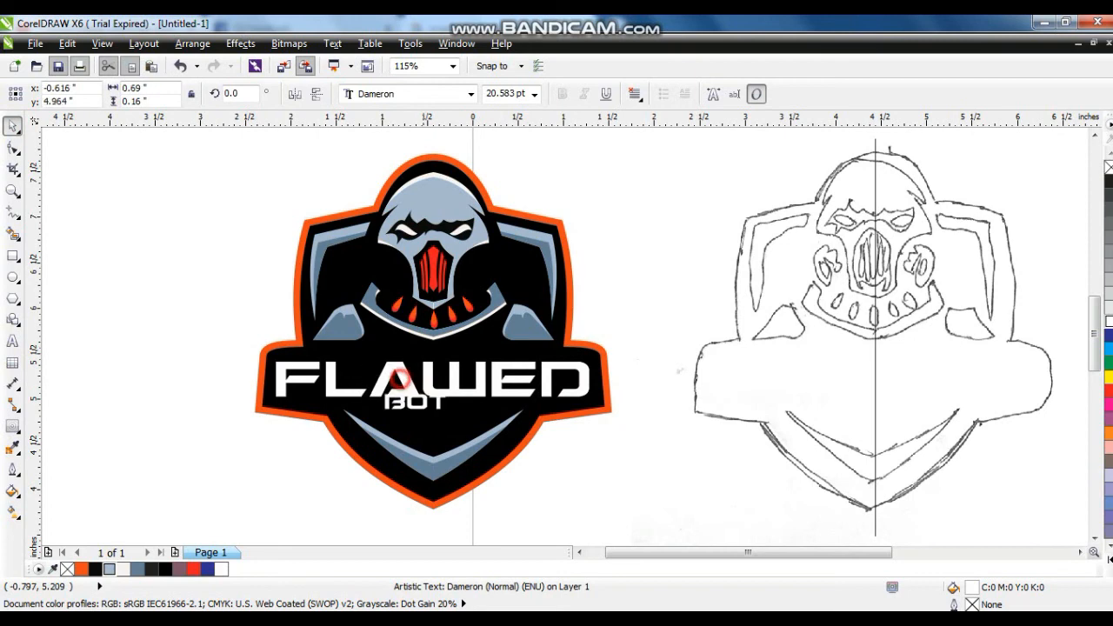
- Enlarge BOT to about 24 pt and place it in red below FLAWED, centred horizontally on the badge
drag(473, 413, 483, 410)
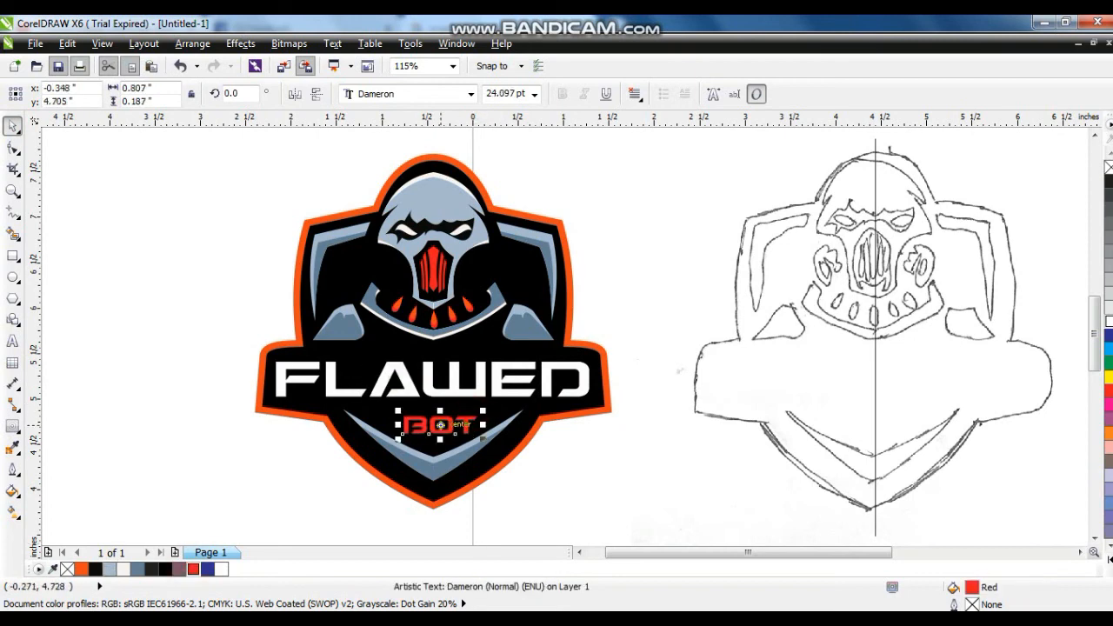
shift+click(466, 391)
key(c)
click(289, 459)
- Delete the scanned sketch with its centre line and group all the parts of the finished badge
scroll(622, 406, down, 2)
click(818, 359)
drag(616, 177, 913, 521)
key(Delete)
drag(374, 231, 687, 509)
key(ctrl+g)
click(288, 311)
- Draw a background rectangle about 11.6 by 6.4 inches around the badge, filled light blue-grey (#A7B9CD) and placed behind it
click(13, 258)
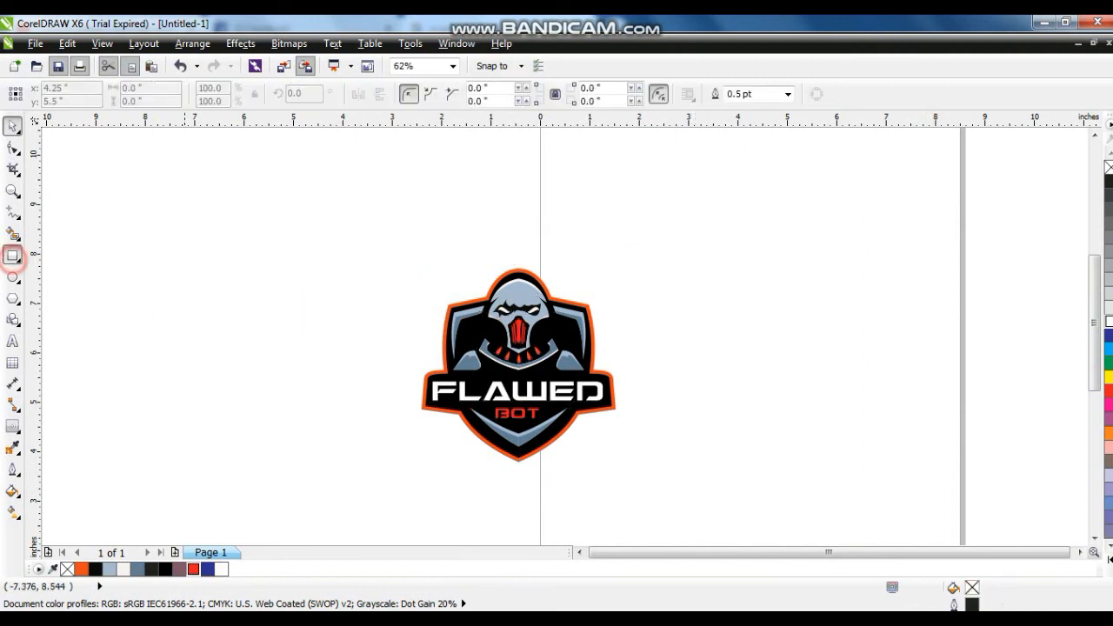
drag(203, 208, 776, 524)
click(110, 568)
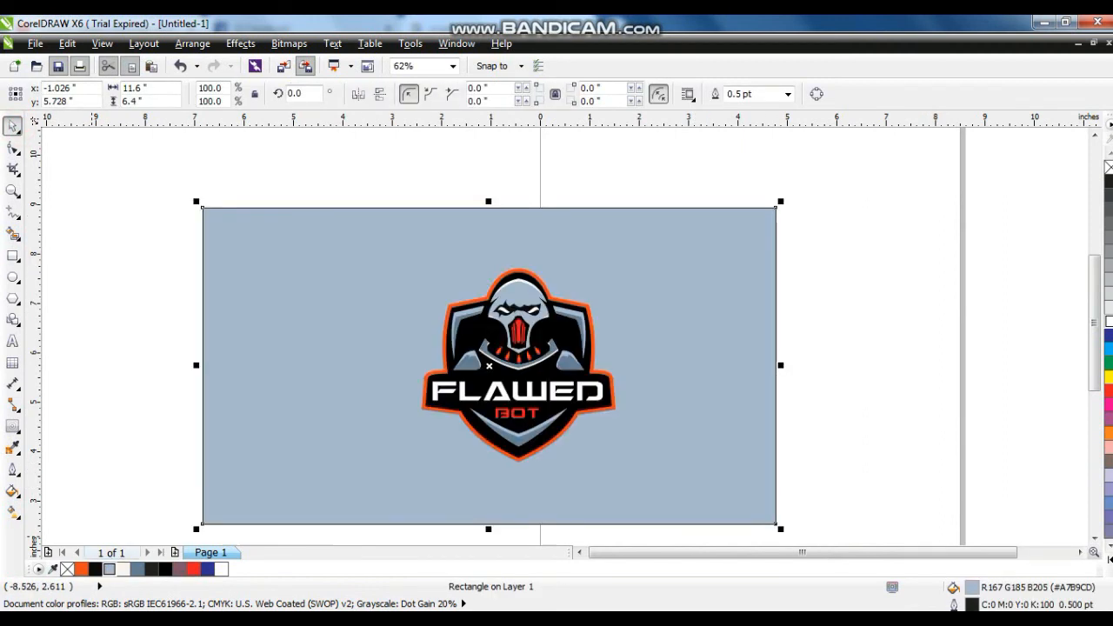
key(Escape)
- Remove the background rectangle's outline and centre the badge group on the rectangle
click(12, 126)
click(600, 264)
click(578, 313)
shift+click(757, 241)
key(c)
click(557, 309)
- Review the finished badge close up and in full-screen preview
key(shift+F2)
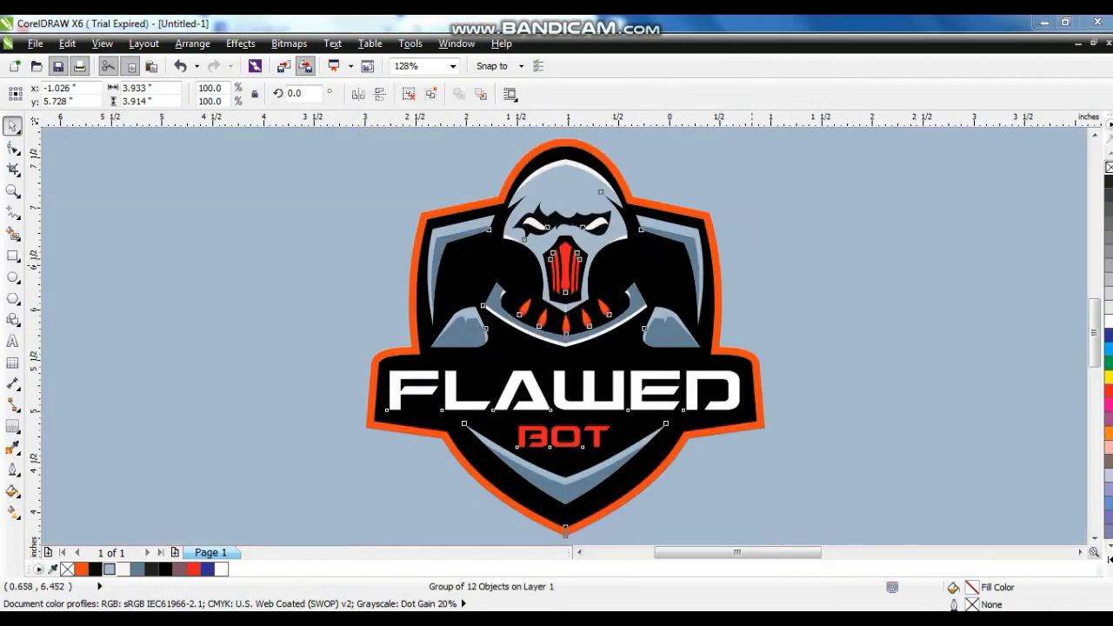
key(F9)
key(F9)
click(919, 319)
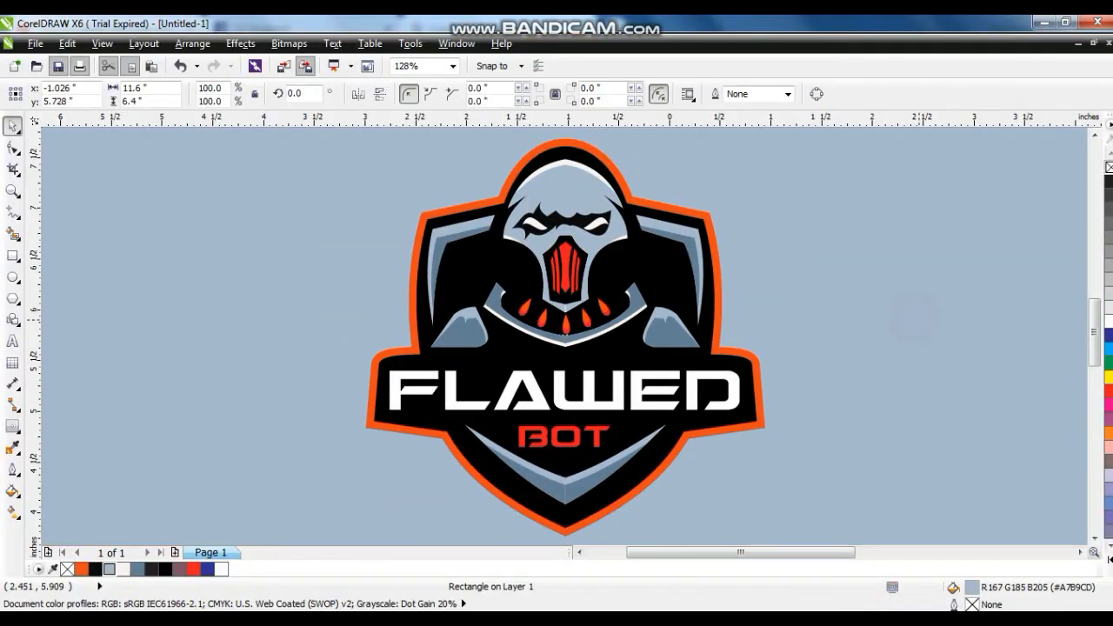
key(Escape)
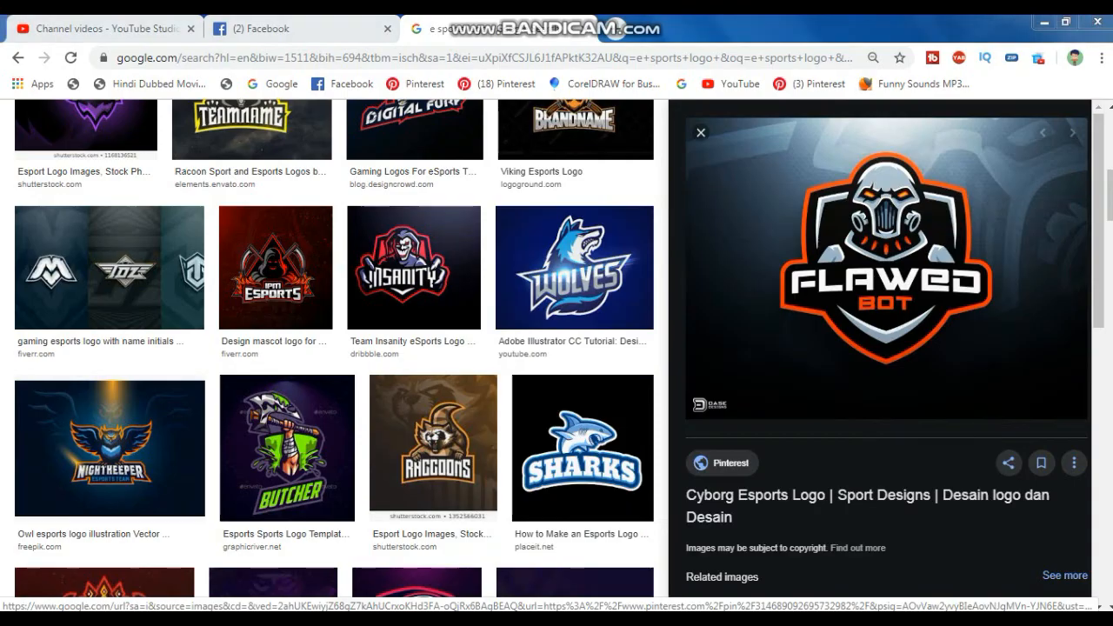